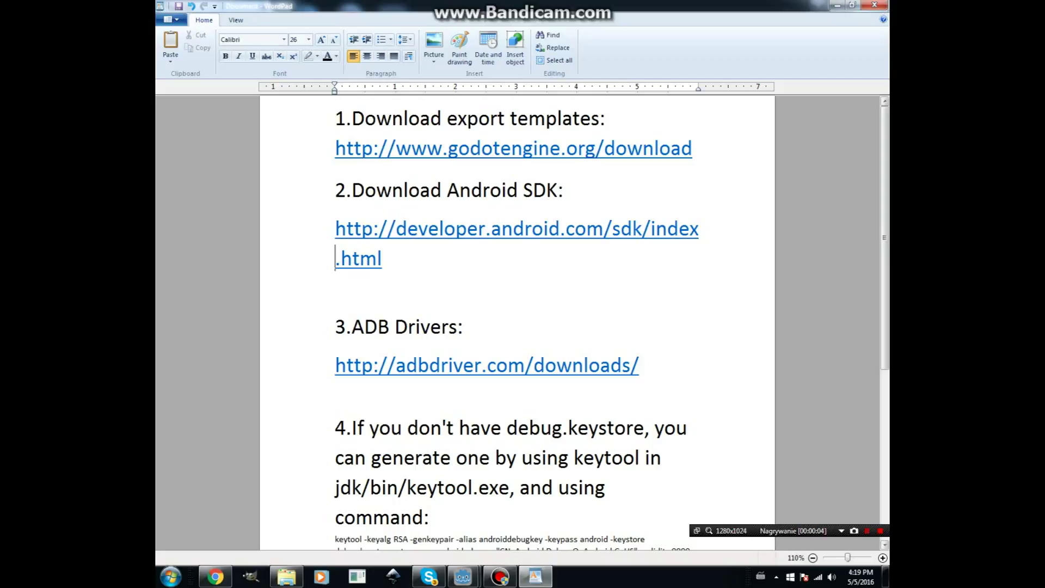
In Godot's Project Export Settings, view Windows Desktop and then select the Android platform
mouse_move(462, 575)
left_click(512, 503)
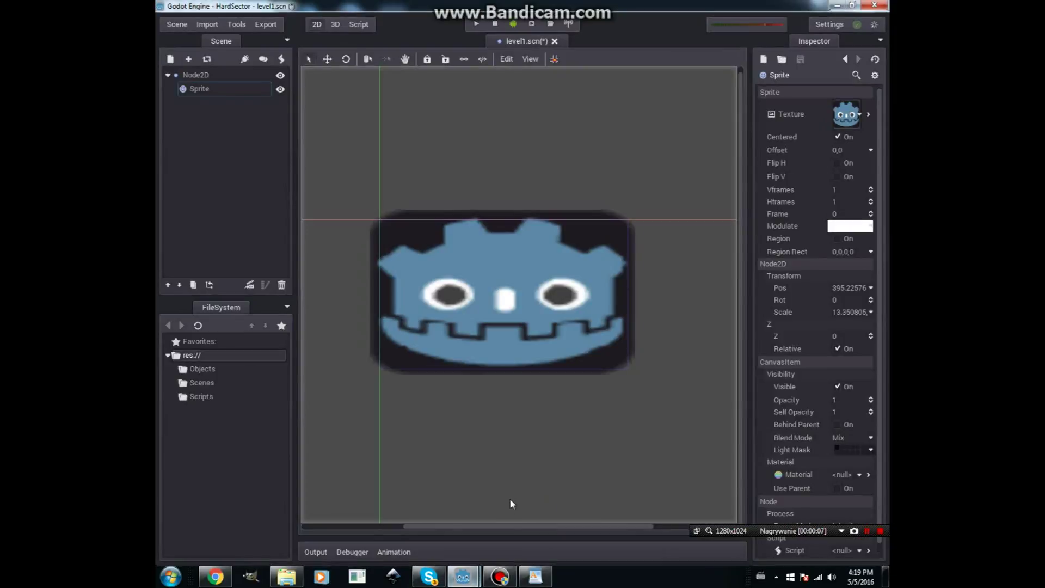
left_click(266, 24)
left_click(326, 243)
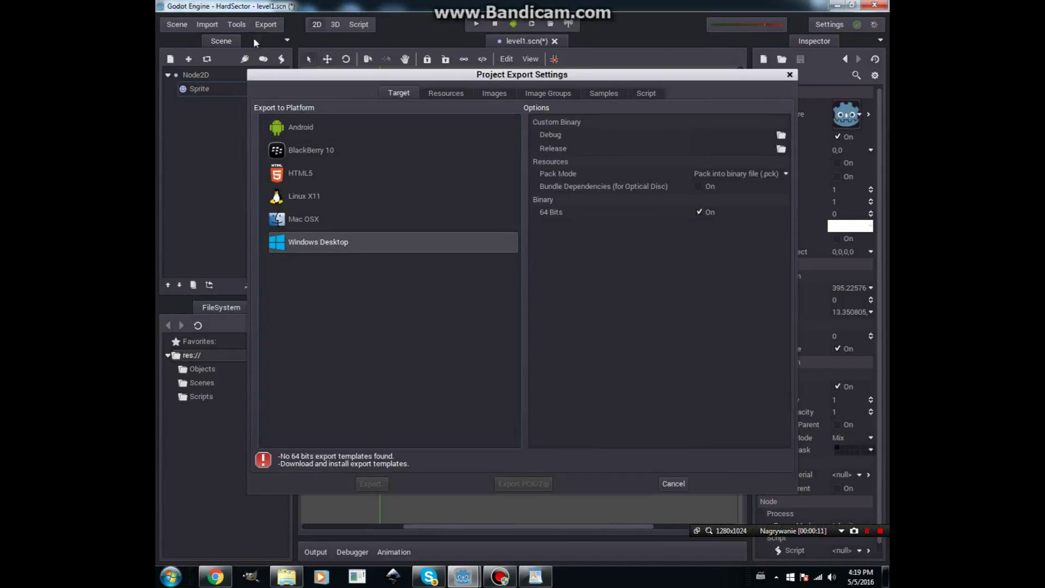
left_click(327, 128)
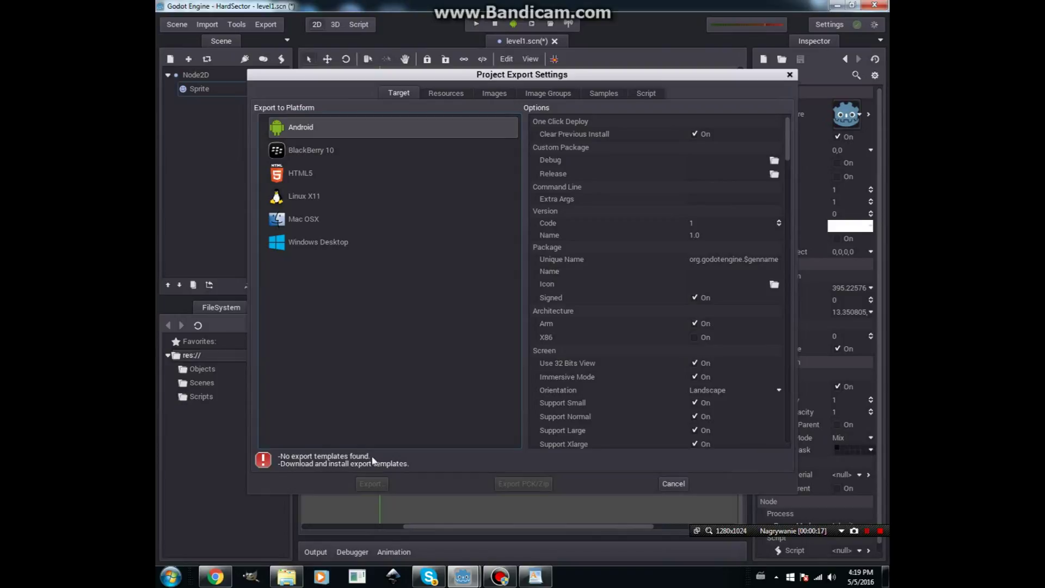
Load godotengine.org/download in Chrome from the notes link and download Export Templates
left_click(535, 575)
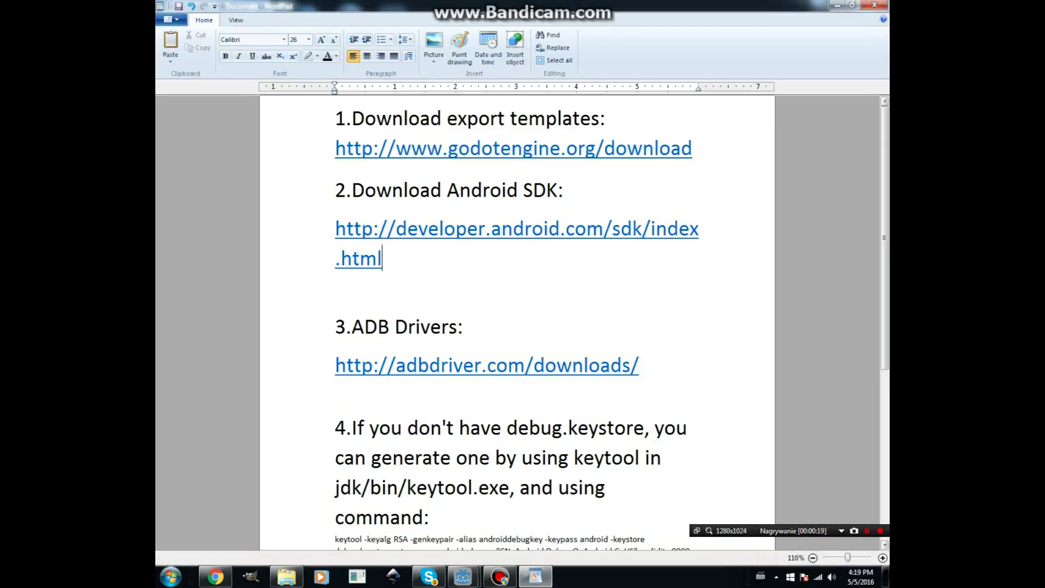
left_click(310, 154)
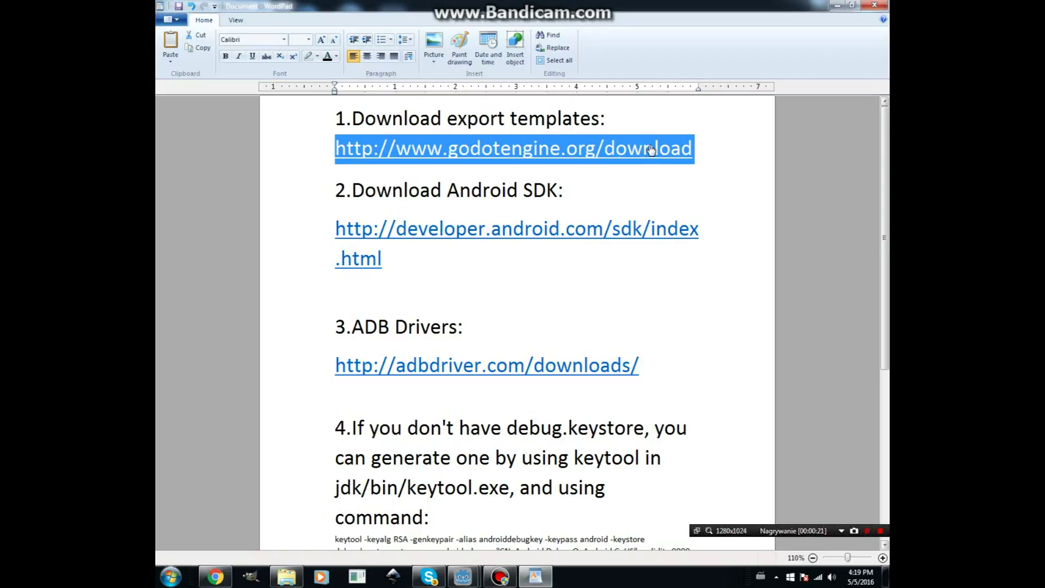
left_click(215, 576)
right_click(305, 24)
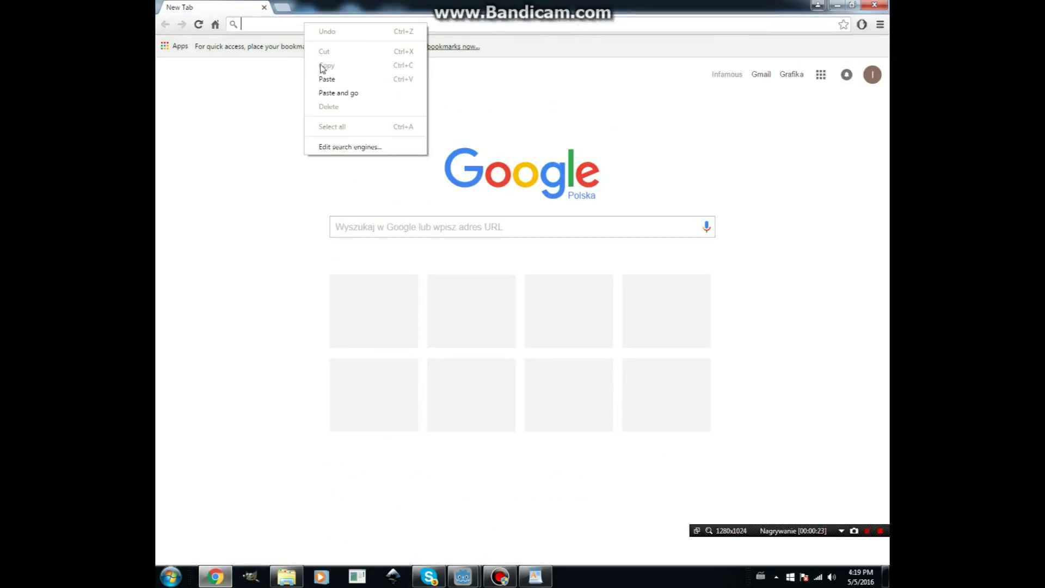
left_click(332, 77)
key("Return")
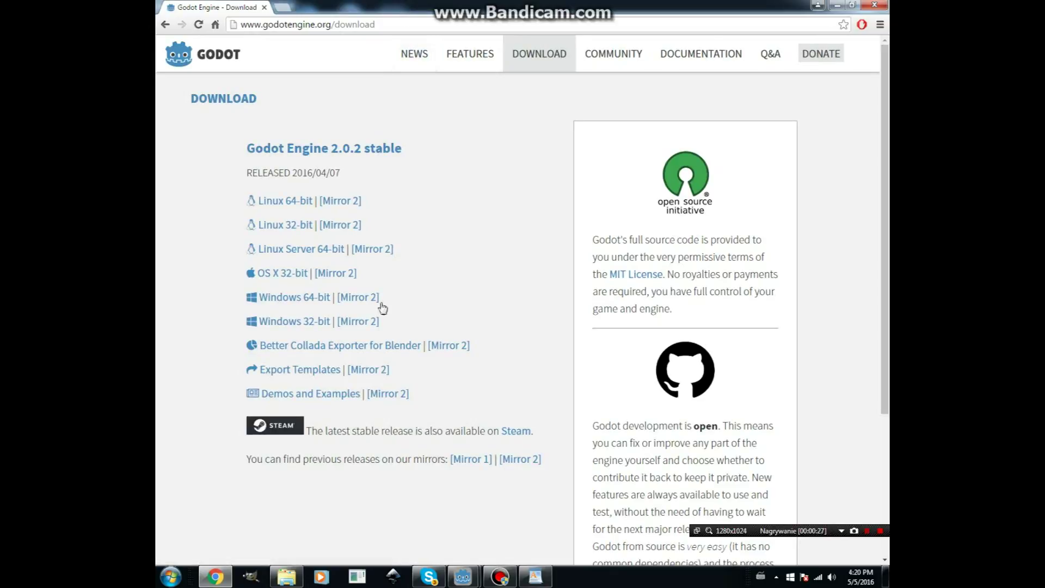
left_click(313, 374)
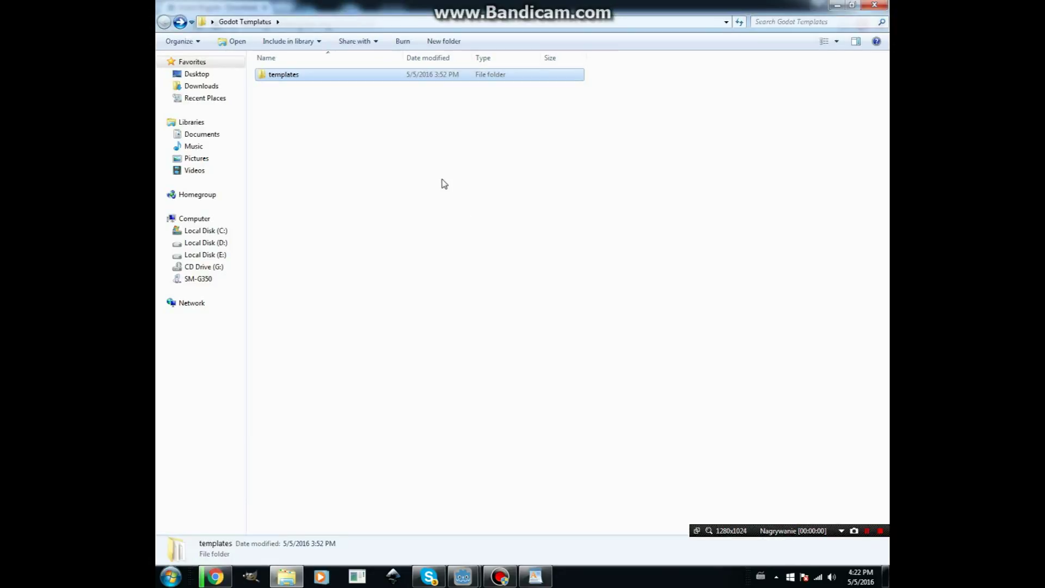
Check the templates folder, then open AppData\Roaming\Godot via a %appdata% search
left_click(485, 256)
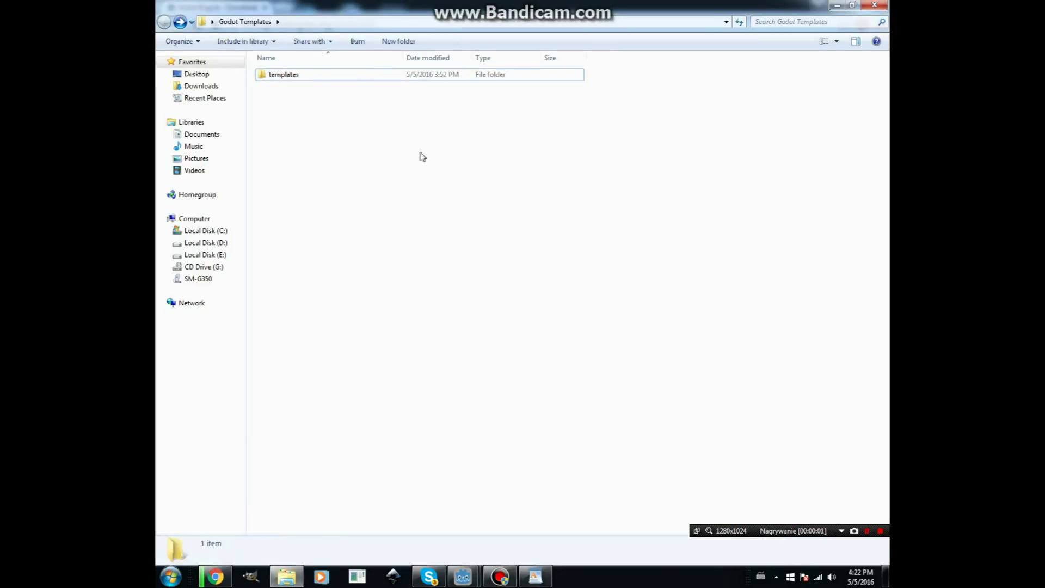
double_click(275, 75)
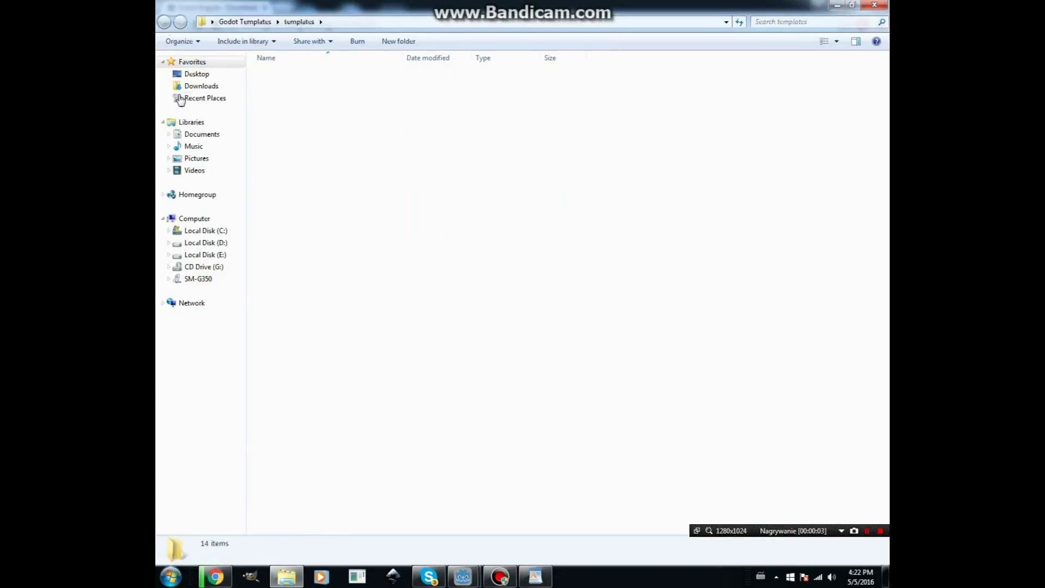
key("BackSpace")
left_click(170, 576)
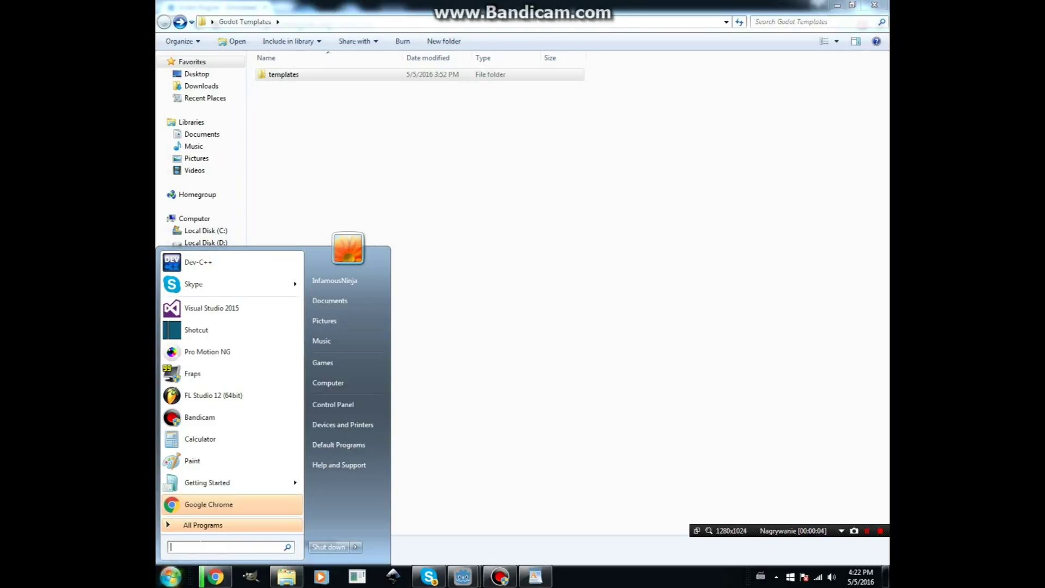
type("%")
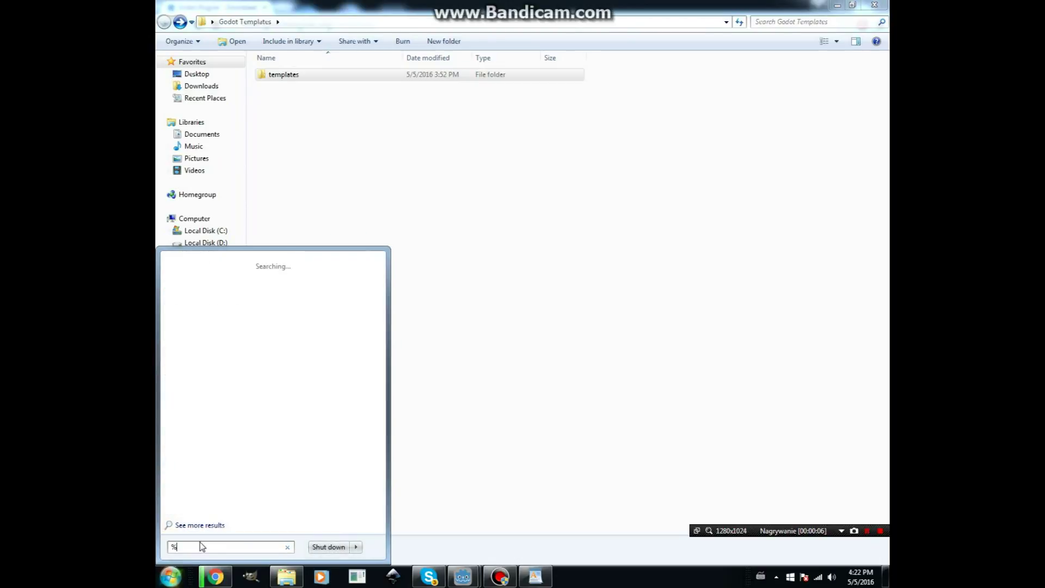
type("appdat")
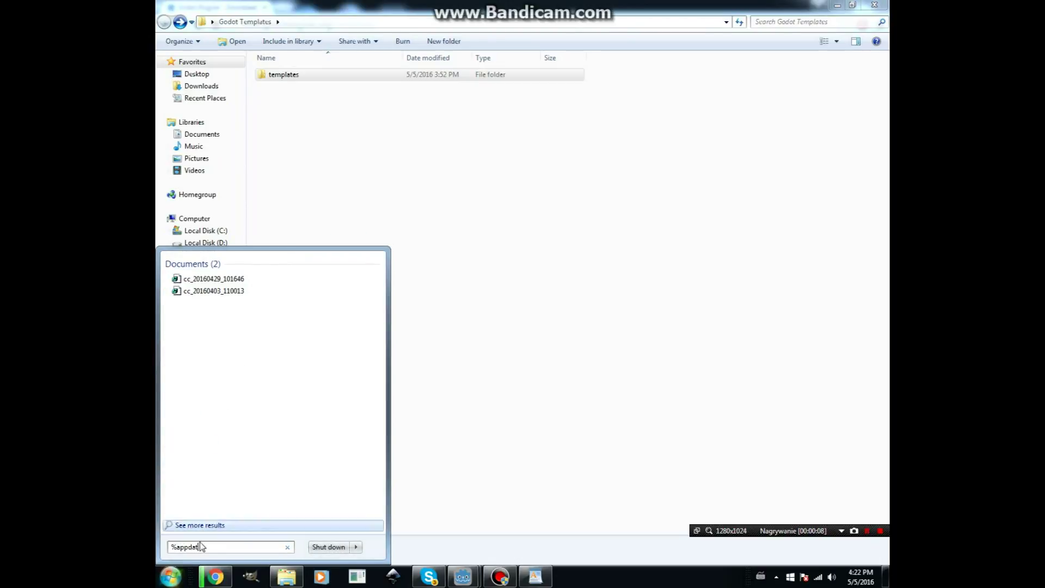
type("a%")
key("Return")
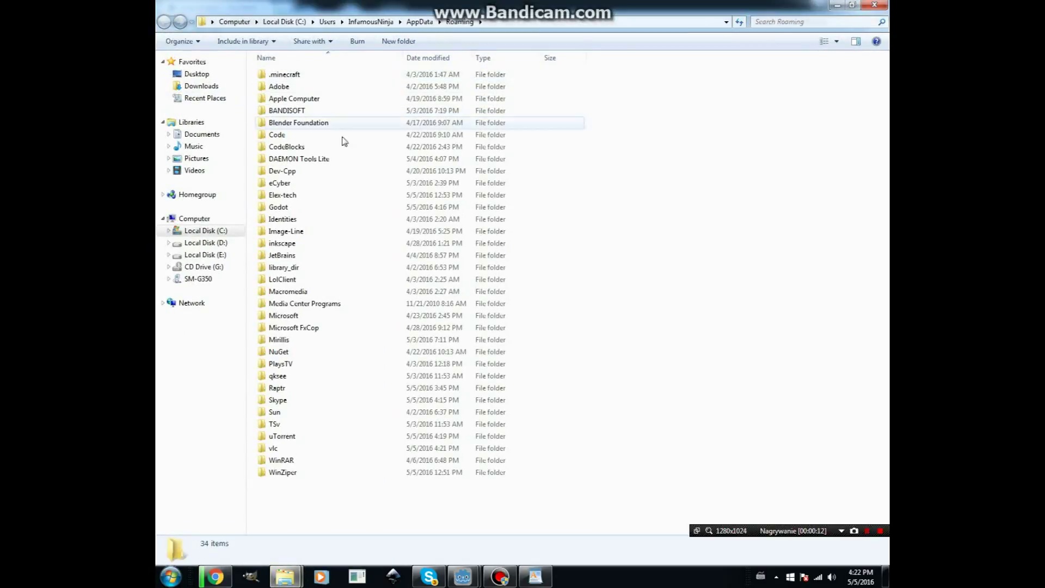
double_click(302, 208)
Drag the templates folder from Godot Templates into the Roaming Godot folder, then return to Godot
mouse_move(285, 576)
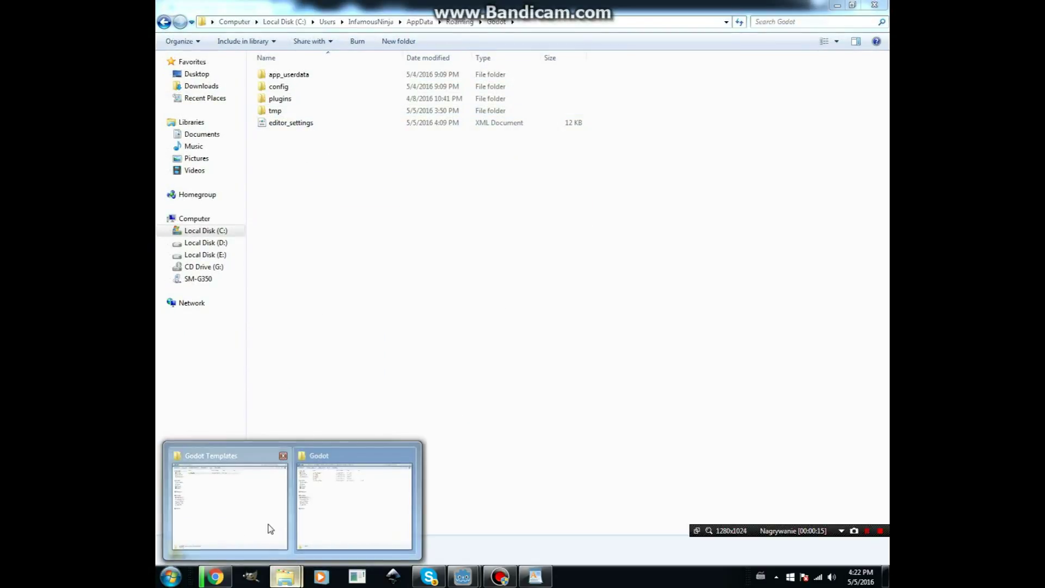
left_click(268, 527)
left_click(852, 6)
left_click_drag(550, 129, 716, 138)
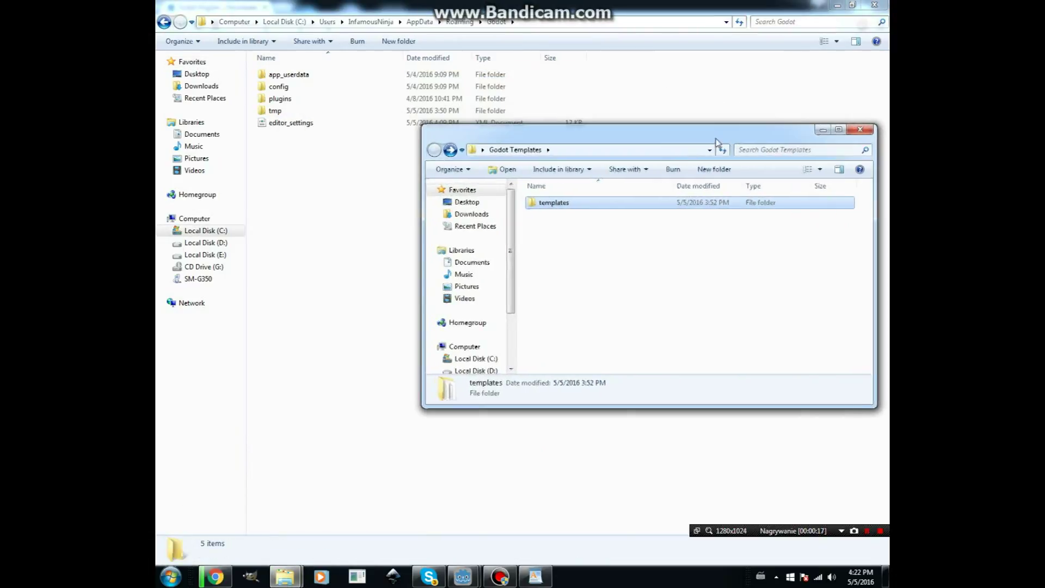
left_click_drag(613, 205, 467, 273)
left_click_drag(367, 268, 289, 203)
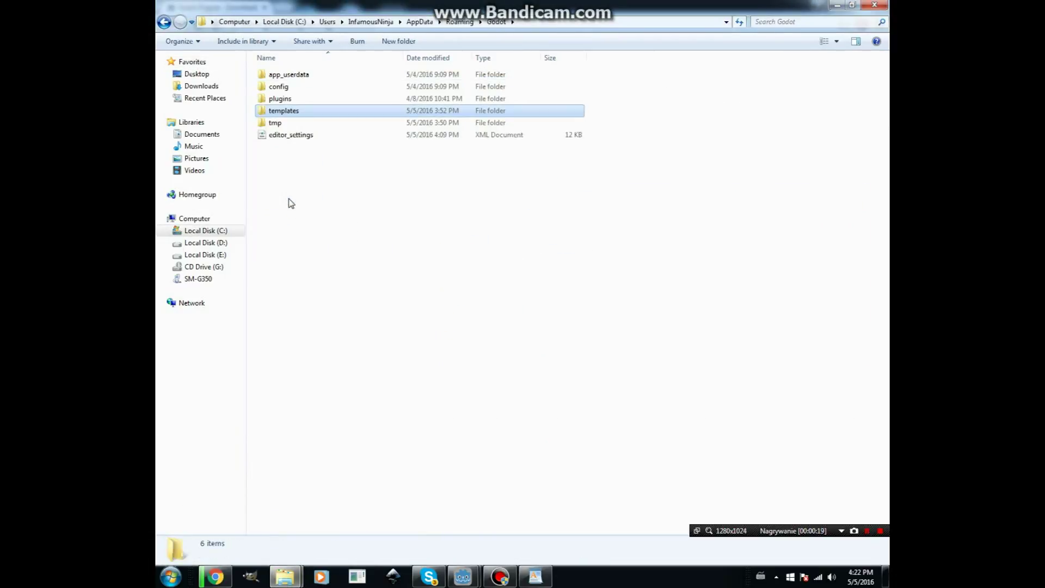
mouse_move(478, 576)
left_click(530, 501)
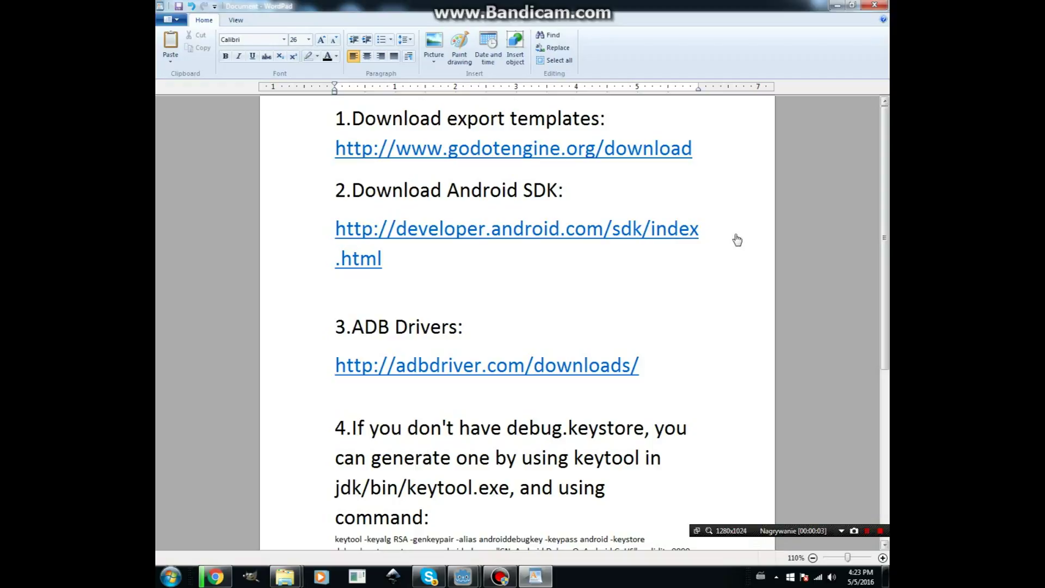
Point out the Android SDK and ADB Drivers steps in the WordPad notes
left_click_drag(566, 191, 448, 190)
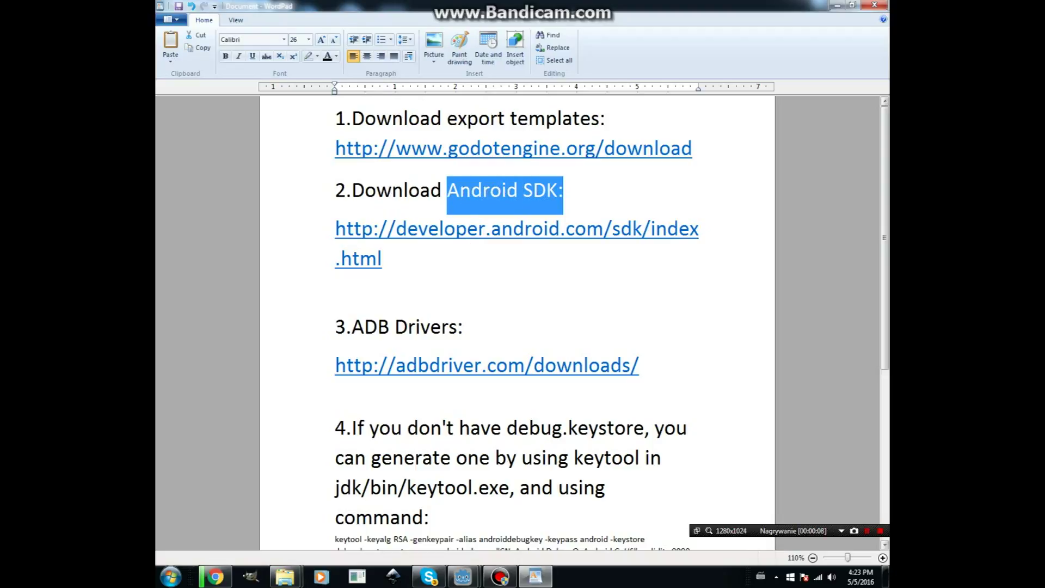
left_click_drag(462, 327, 354, 329)
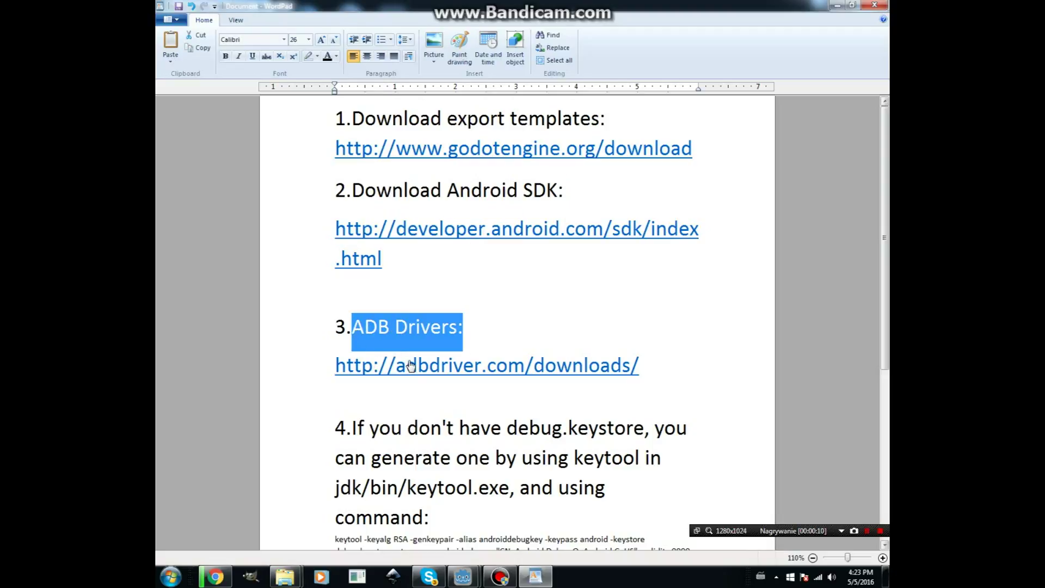
scroll(383, 367, "down", 3)
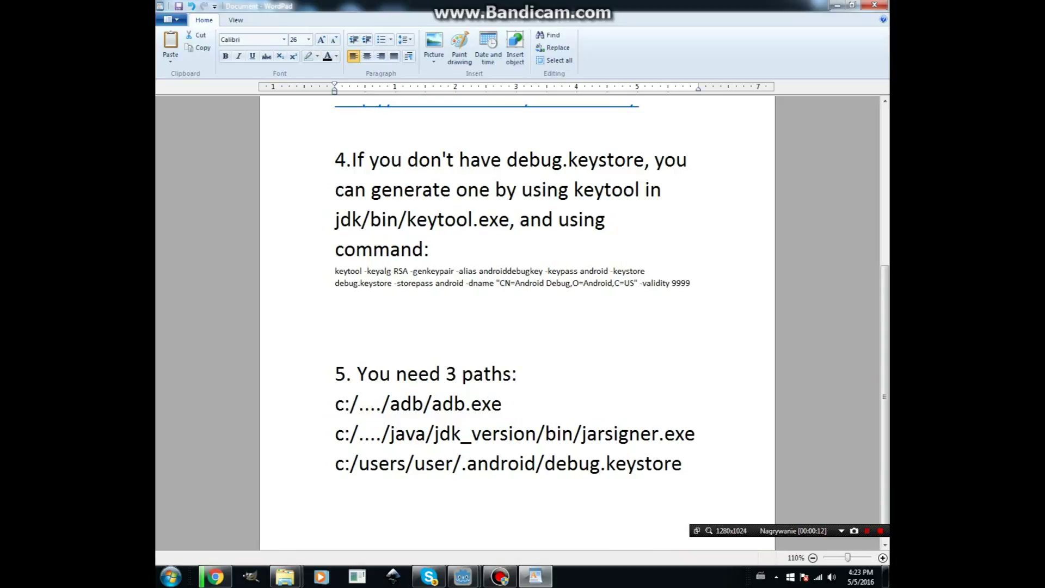
scroll(530, 326, "up", 3)
scroll(530, 326, "up", 1)
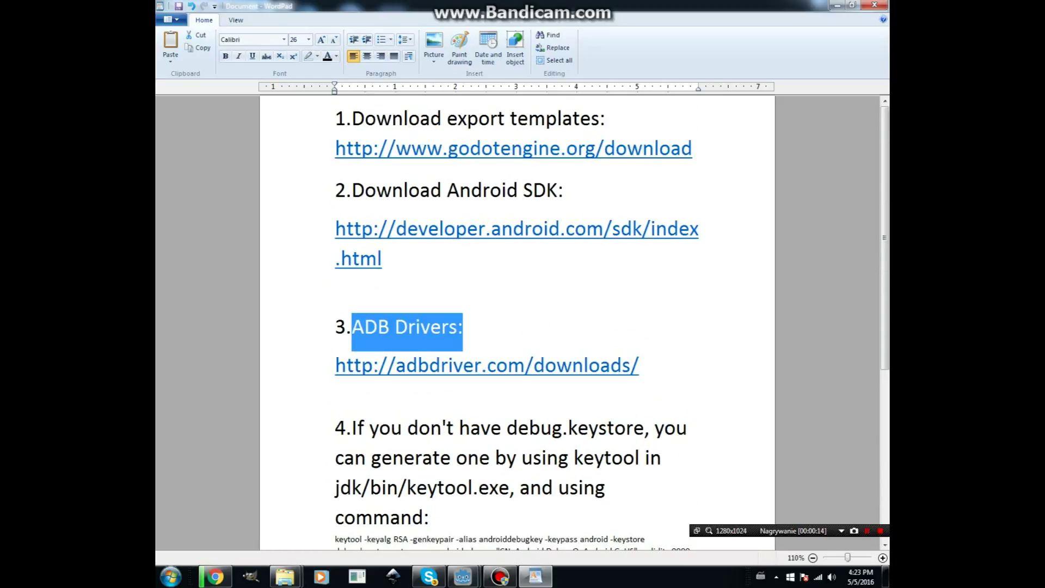
left_click(528, 326)
Copy the Android SDK link from the notes into a new Chrome tab's address bar
left_click(322, 229)
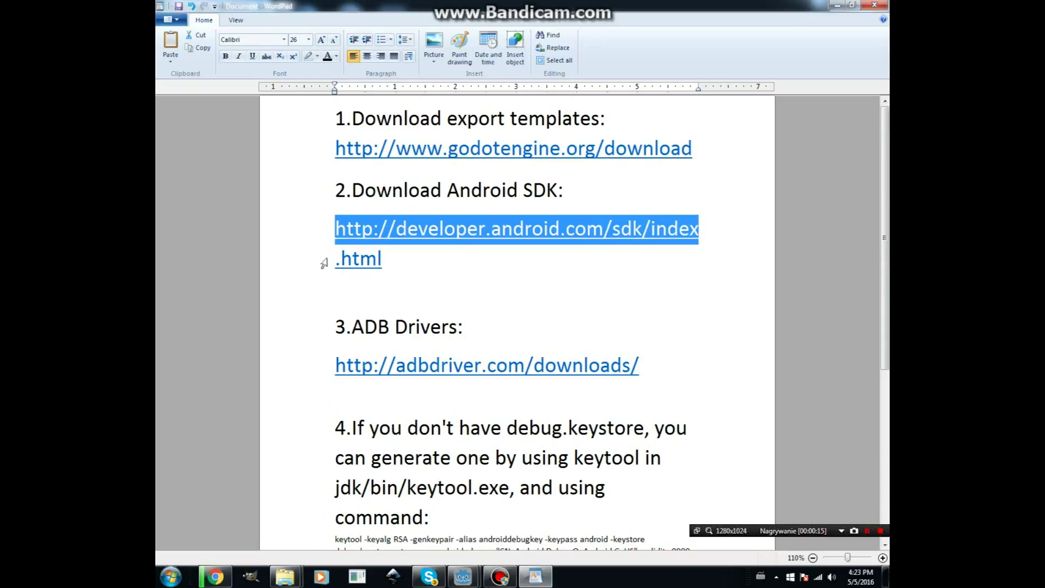
left_click_drag(324, 261, 323, 233)
right_click(359, 231)
left_click(380, 250)
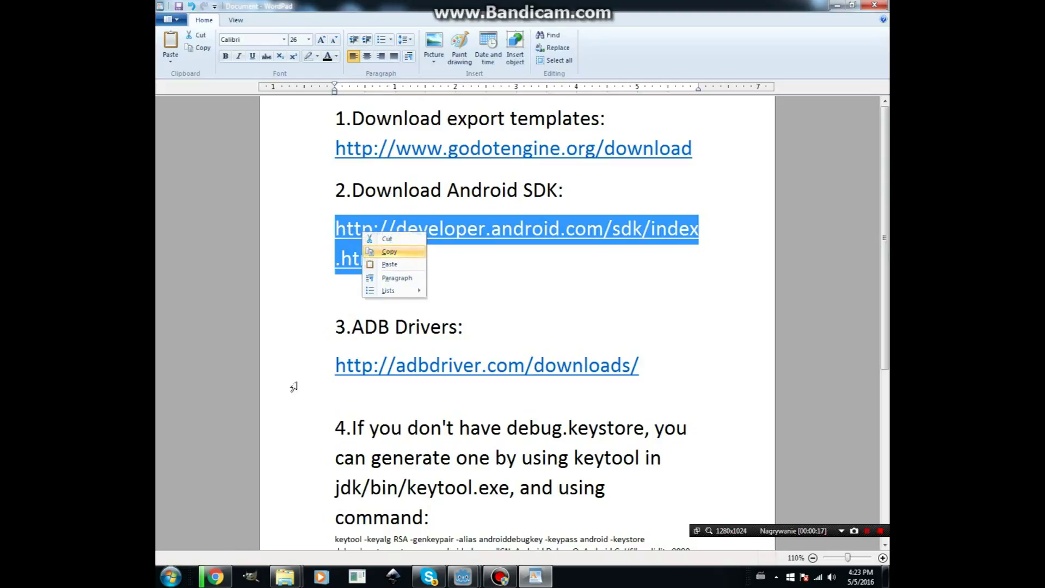
key("alt+Tab")
left_click(281, 6)
right_click(290, 24)
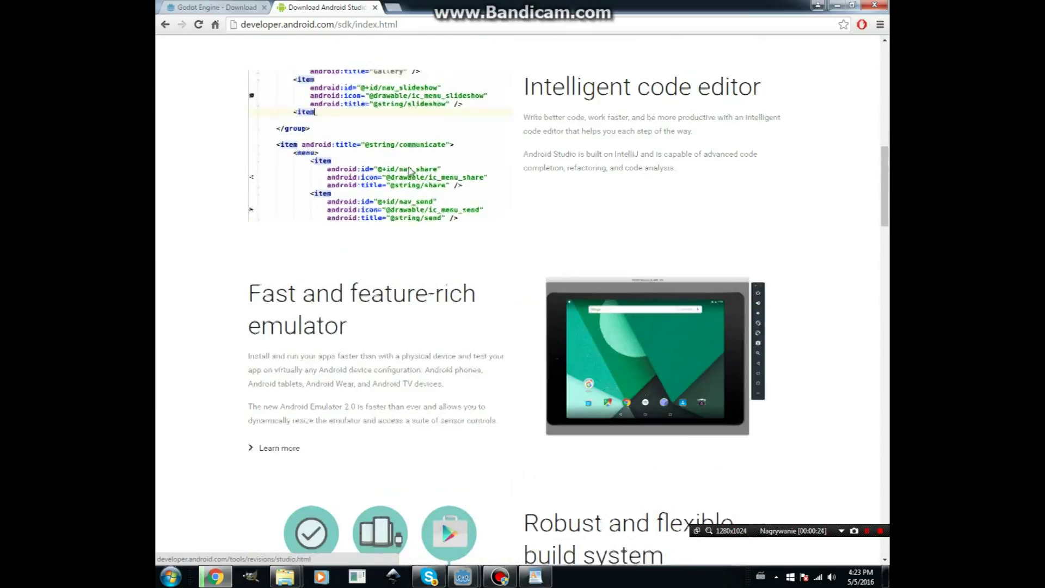
Scroll the Android SDK page to the 'Get just the command line tools' heading and highlight it
scroll(410, 171, "down", 20)
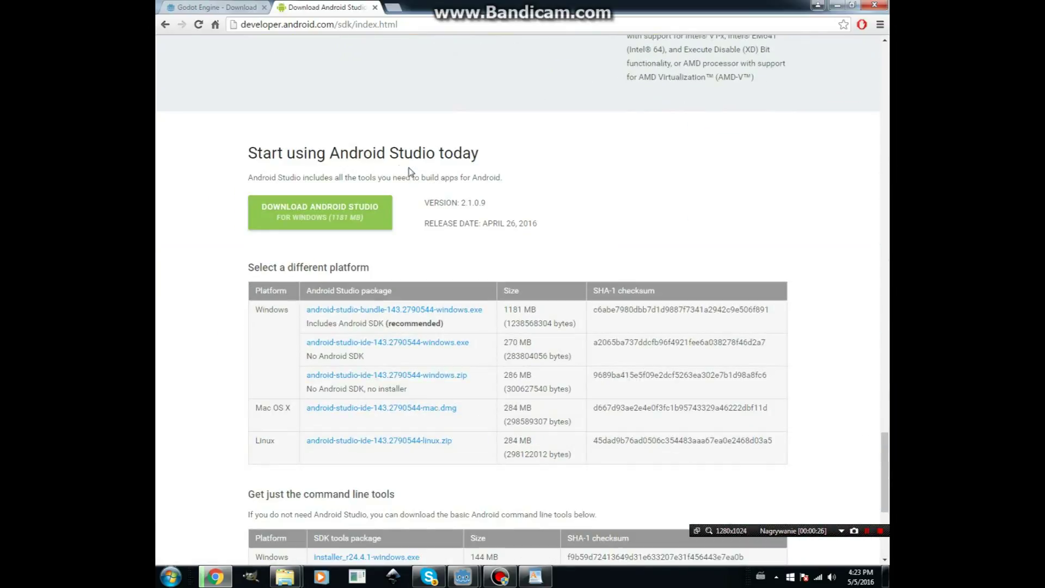
scroll(337, 166, "down", 2)
scroll(283, 163, "up", 2)
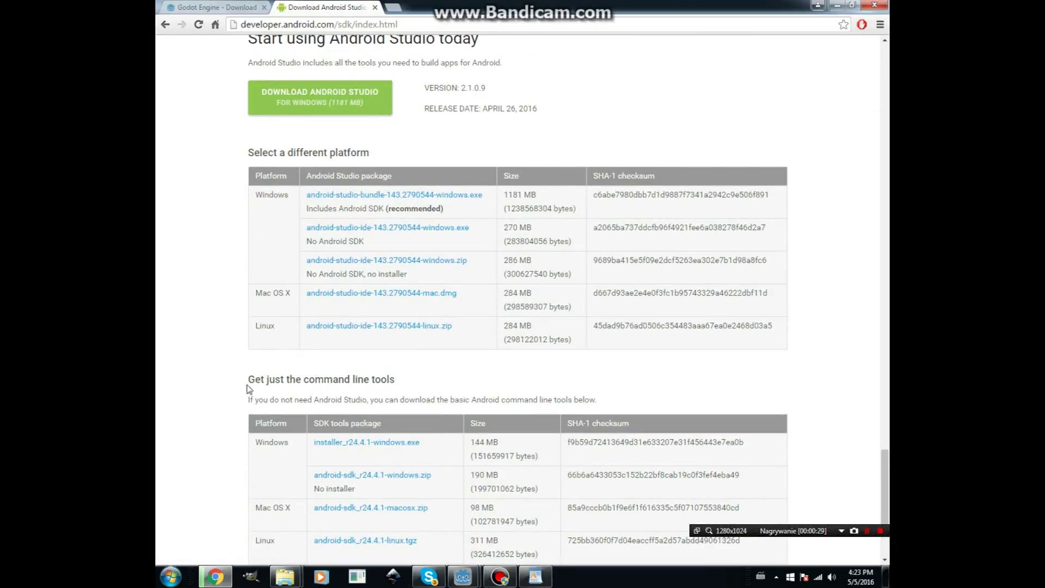
left_click_drag(247, 388, 395, 379)
scroll(441, 387, "down", 2)
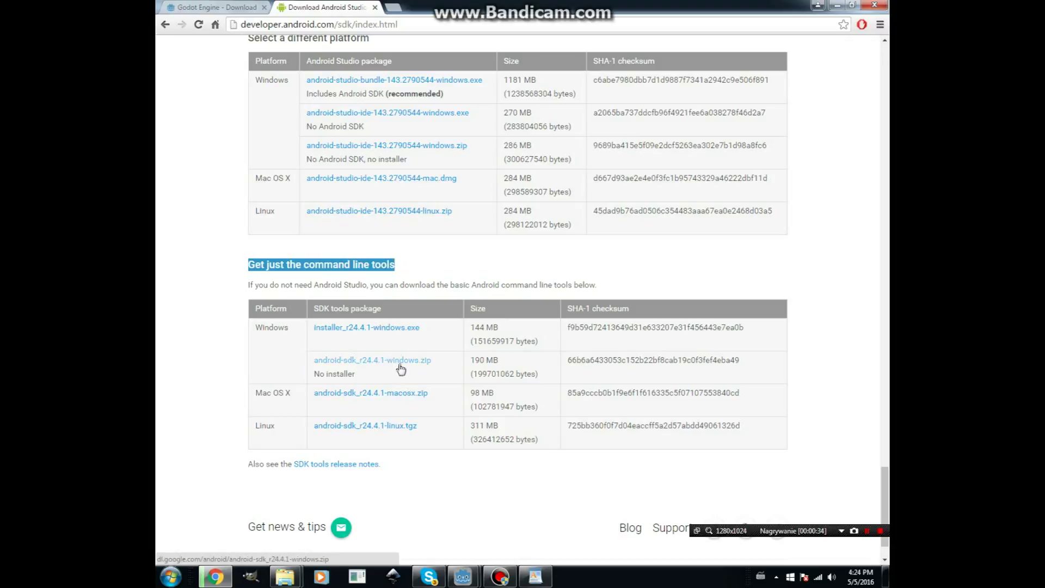
Accept the SDK license terms and download android-sdk_r24.4.1-windows.zip
left_click(376, 360)
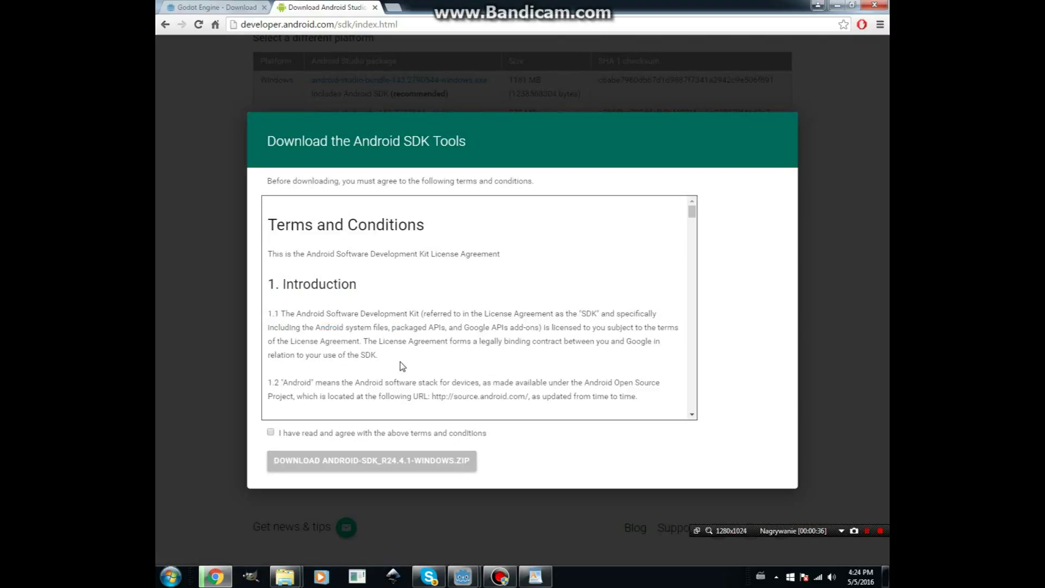
left_click(304, 434)
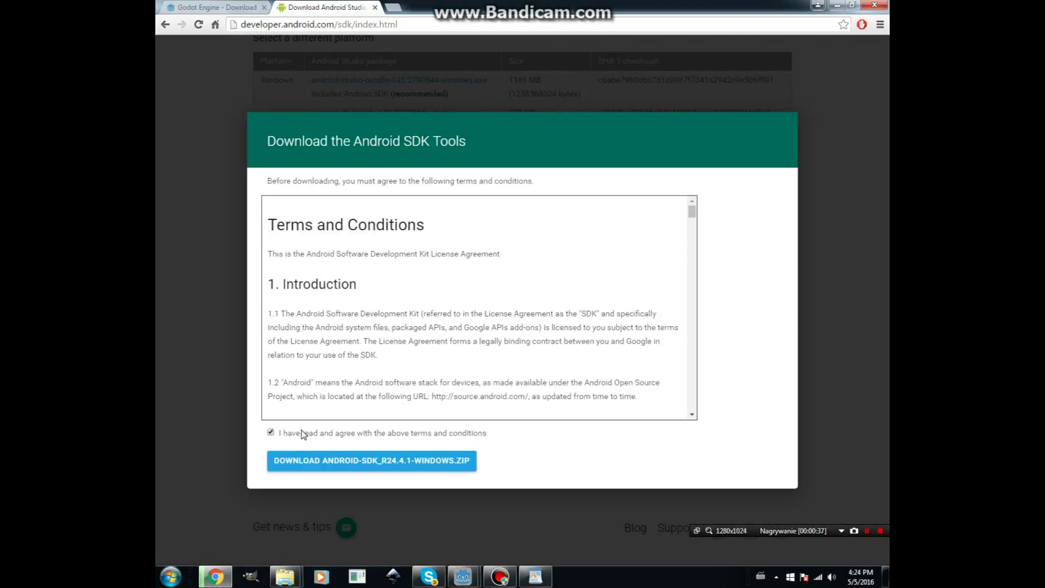
left_click(417, 465)
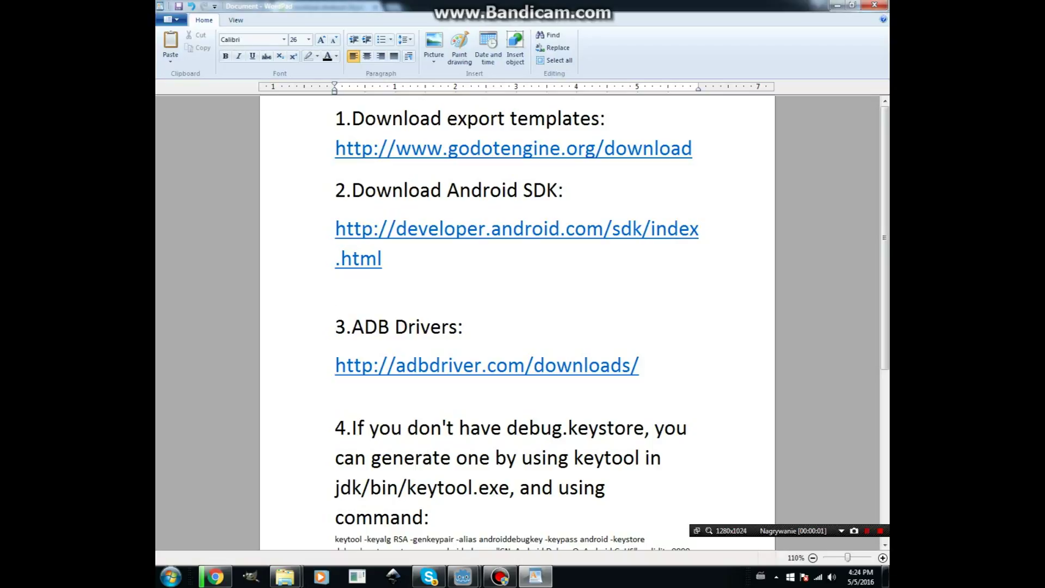
Copy the adbdriver.com link into Chrome and download the ADB Driver Installer (9.22 MB)
left_click(319, 371)
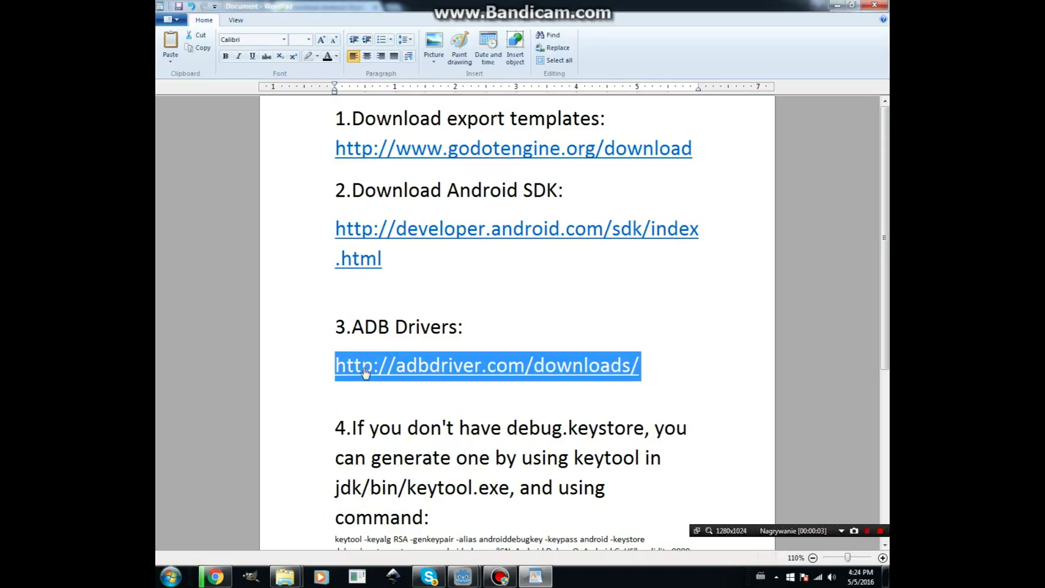
right_click(365, 370)
left_click(388, 390)
left_click(215, 576)
left_click(392, 25)
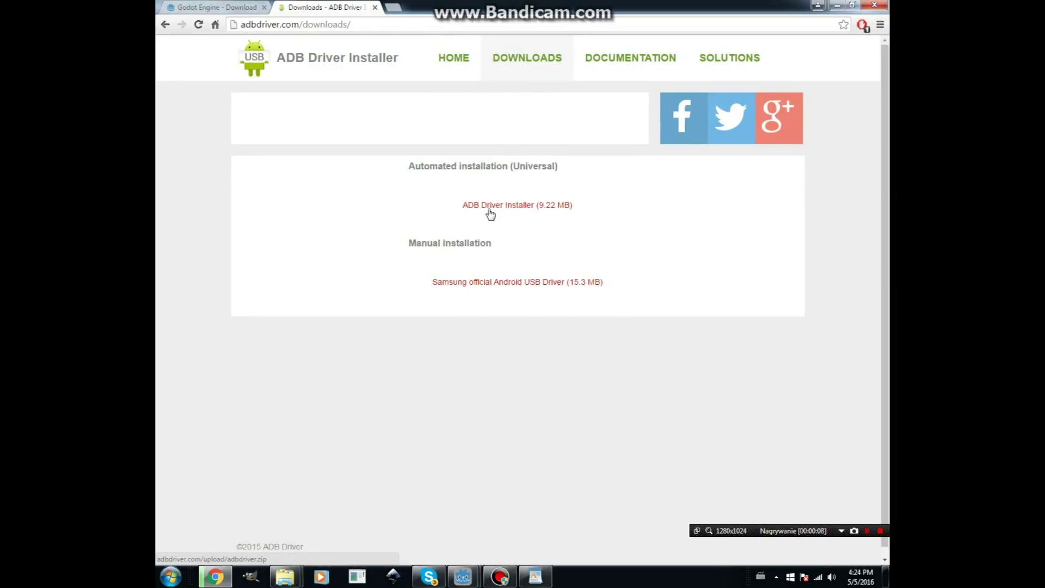
left_click(490, 215)
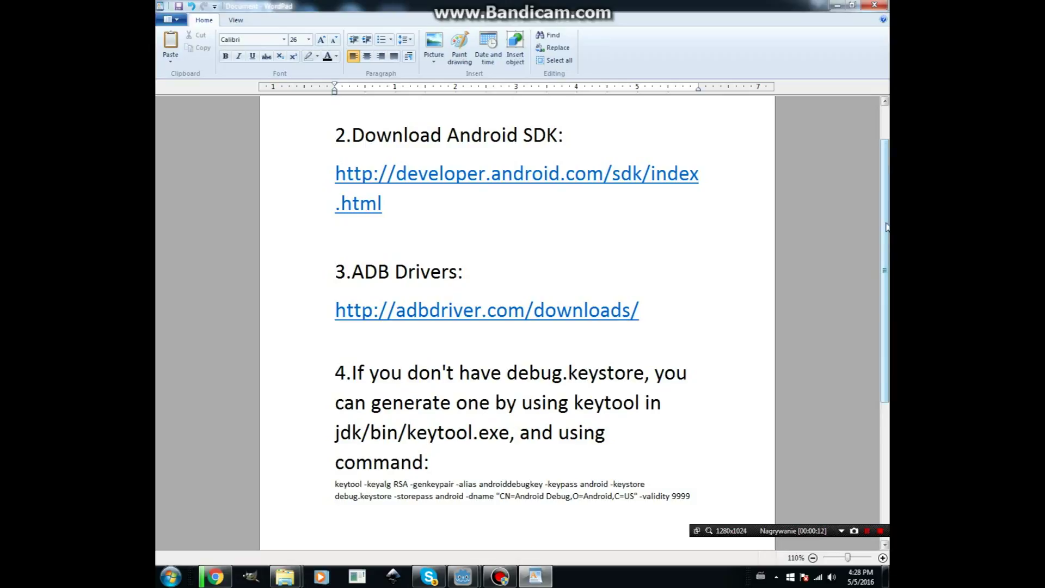
Highlight the jdk/bin/keytool.exe location and the keytool command in the keystore notes
scroll(884, 283, "down", 1)
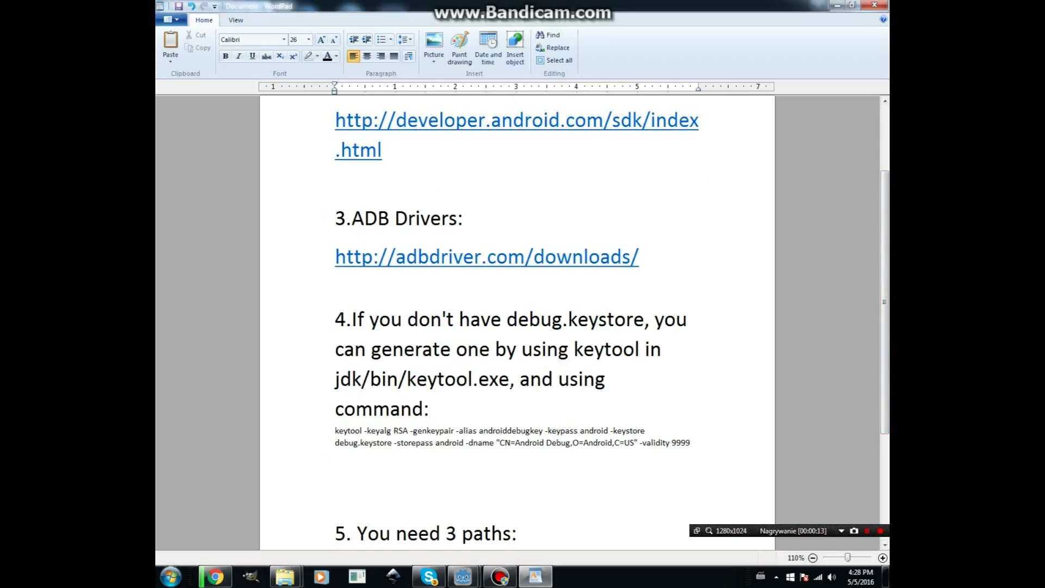
left_click_drag(509, 379, 334, 380)
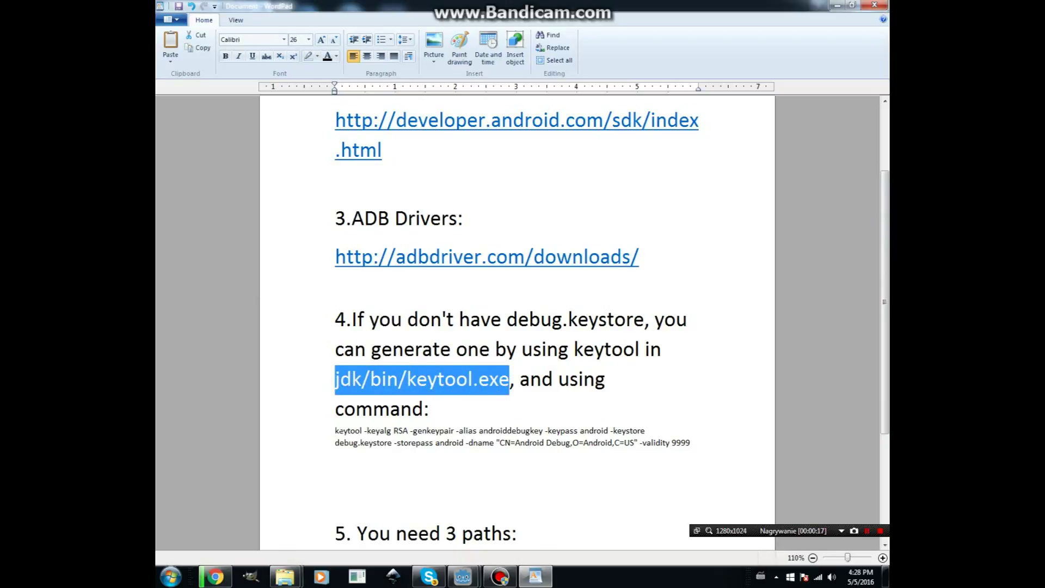
left_click_drag(320, 437, 696, 453)
Highlight the adb.exe, jarsigner.exe and debug.keystore paths, then return to the Godot editor
scroll(706, 454, "down", 3)
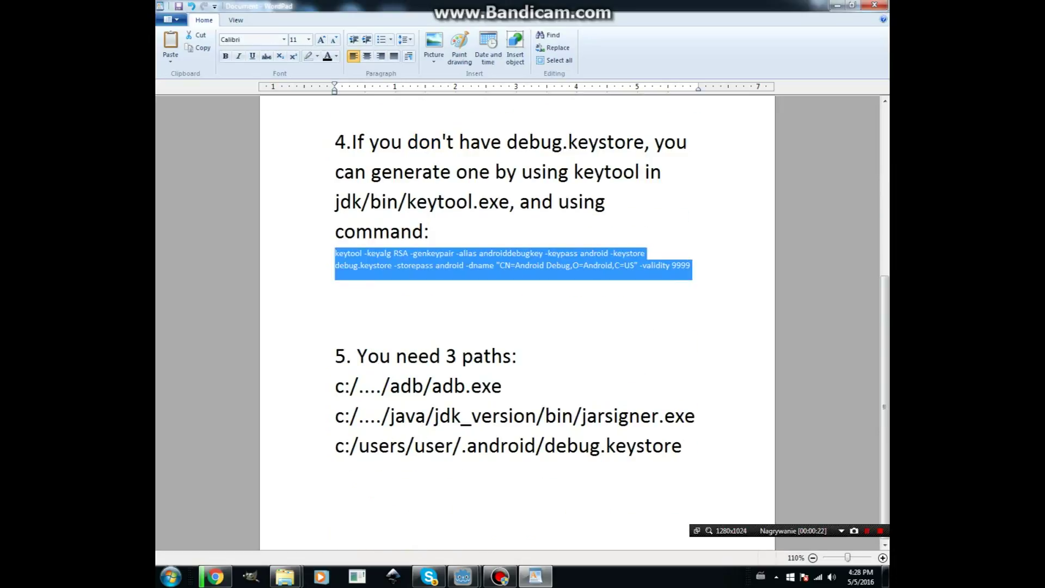
left_click_drag(501, 387, 460, 393)
left_click_drag(695, 416, 600, 417)
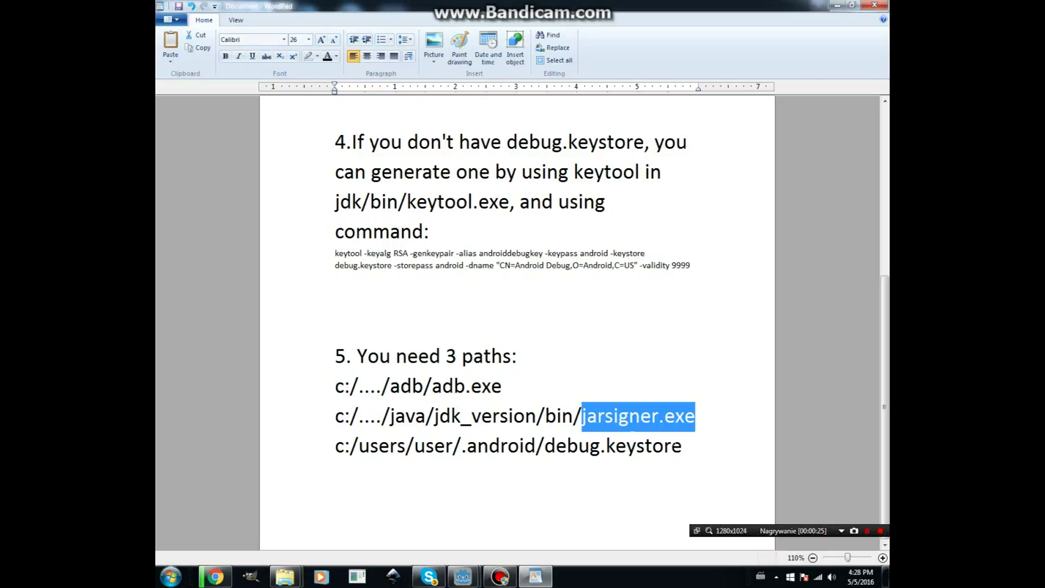
left_click_drag(682, 446, 545, 447)
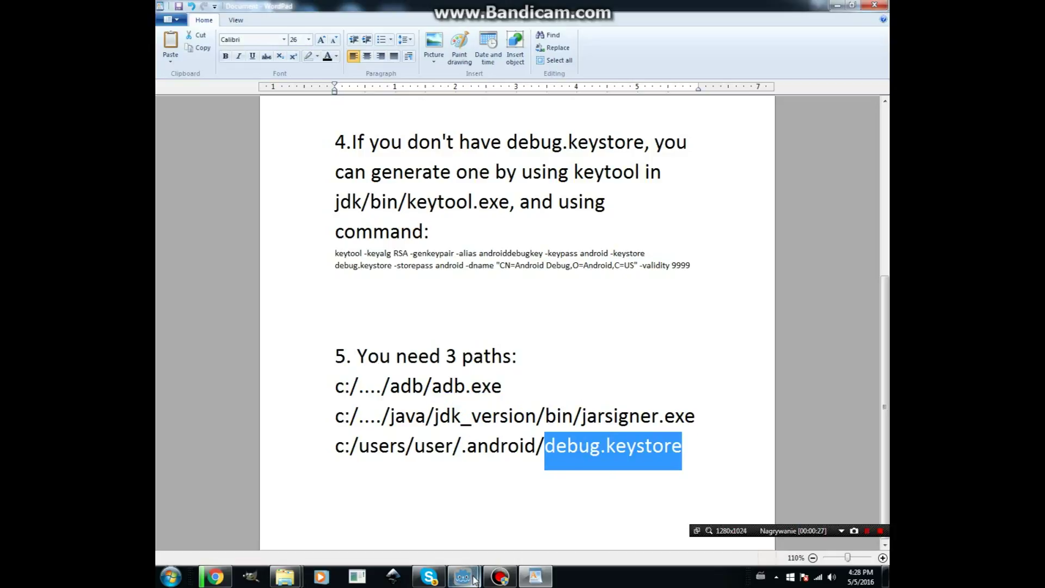
mouse_move(462, 576)
left_click(514, 528)
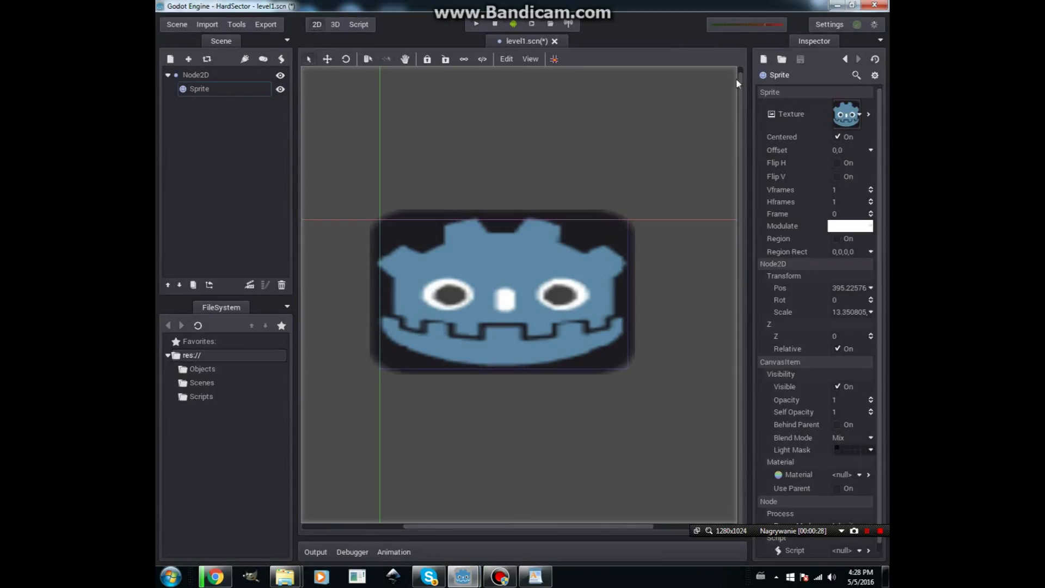
Review the Android tool paths in Godot's Editor Settings and close it
left_click(830, 24)
left_click(831, 40)
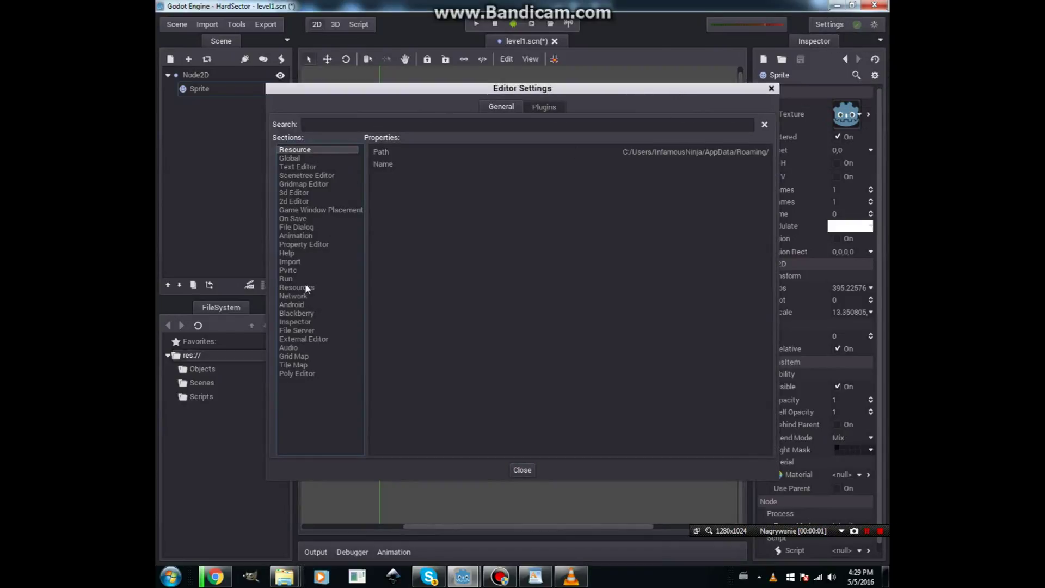
left_click(300, 306)
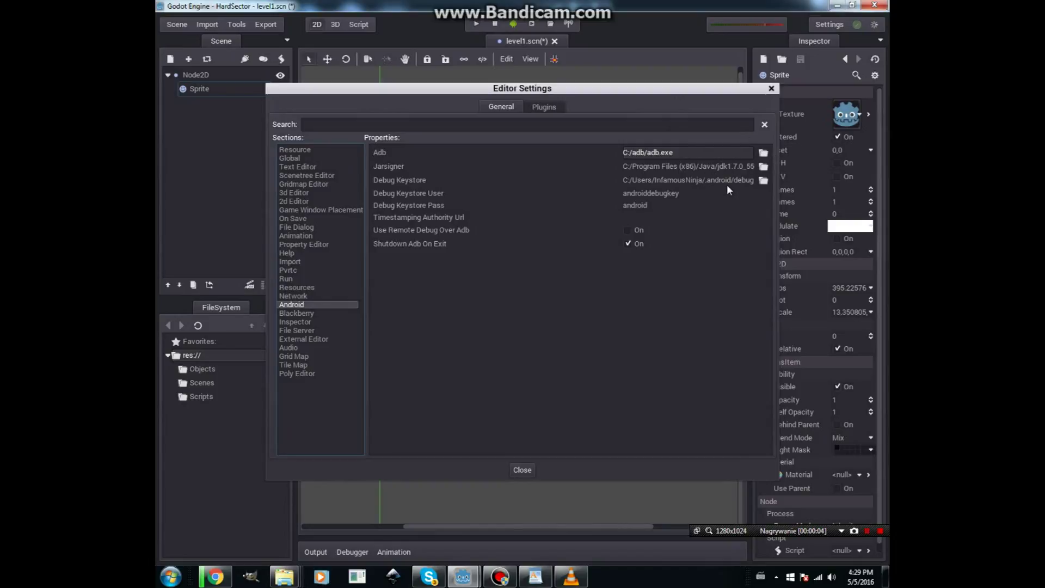
left_click(532, 469)
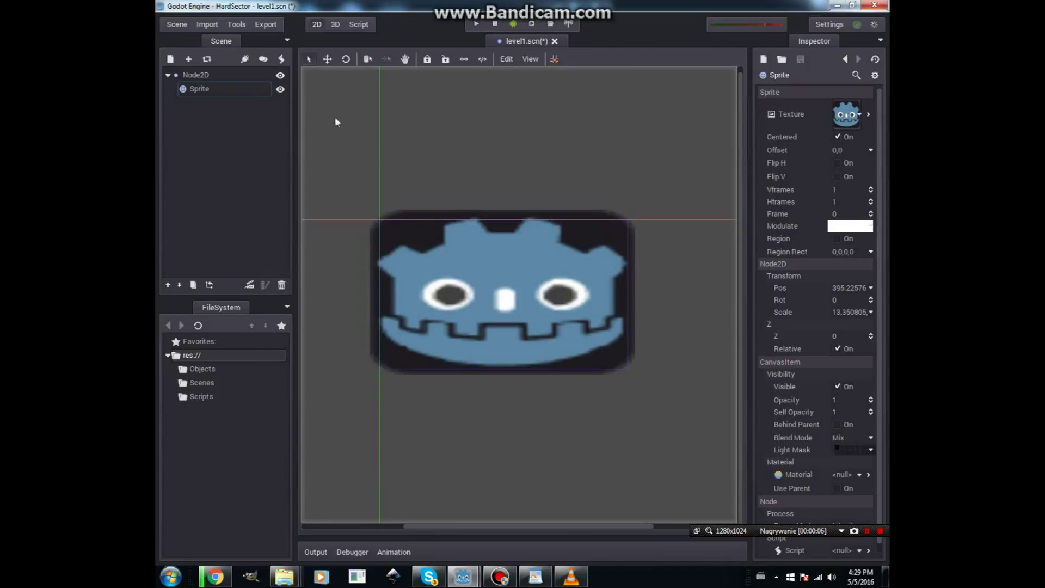
Choose Android in Project Export Settings and start the export with the current options
left_click(265, 24)
left_click(317, 132)
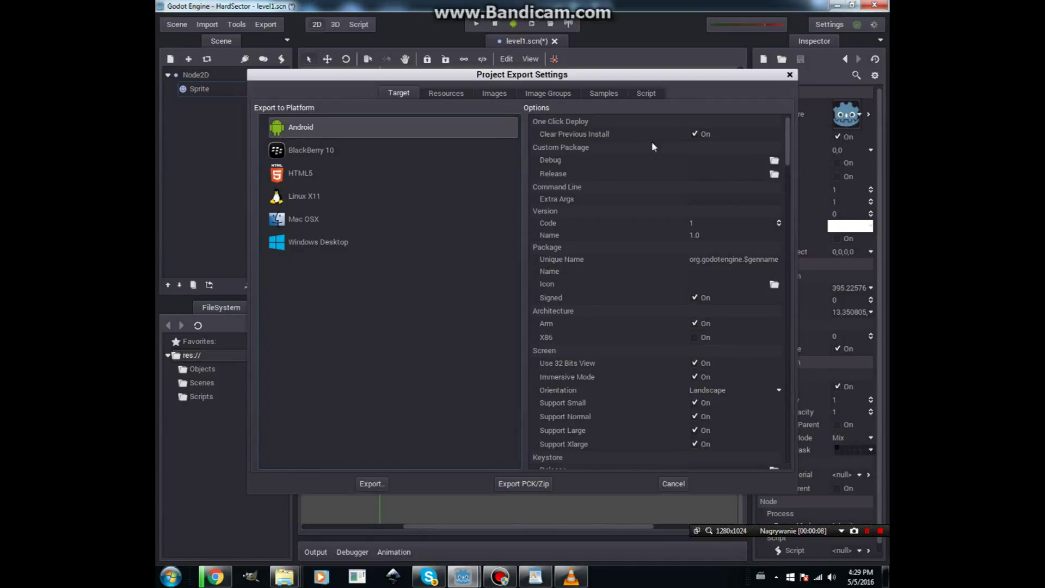
scroll(782, 221, "down", 5)
scroll(782, 222, "down", 5)
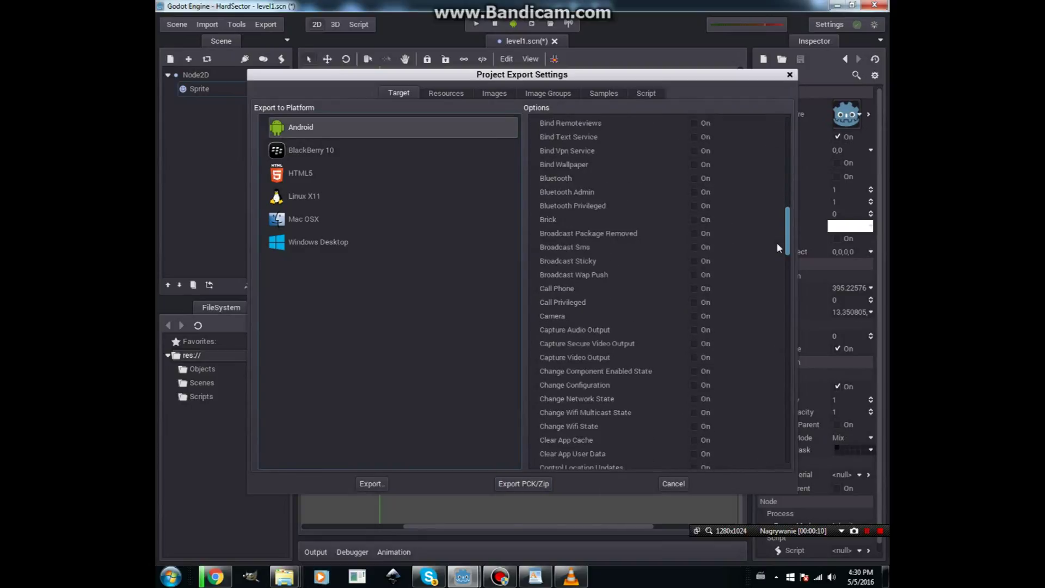
scroll(782, 221, "up", 15)
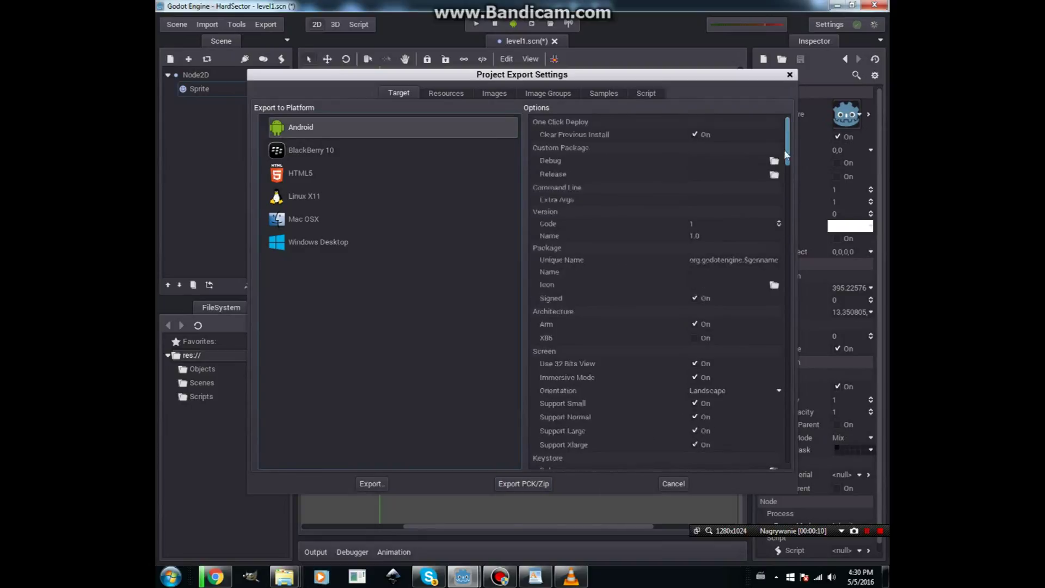
left_click(370, 483)
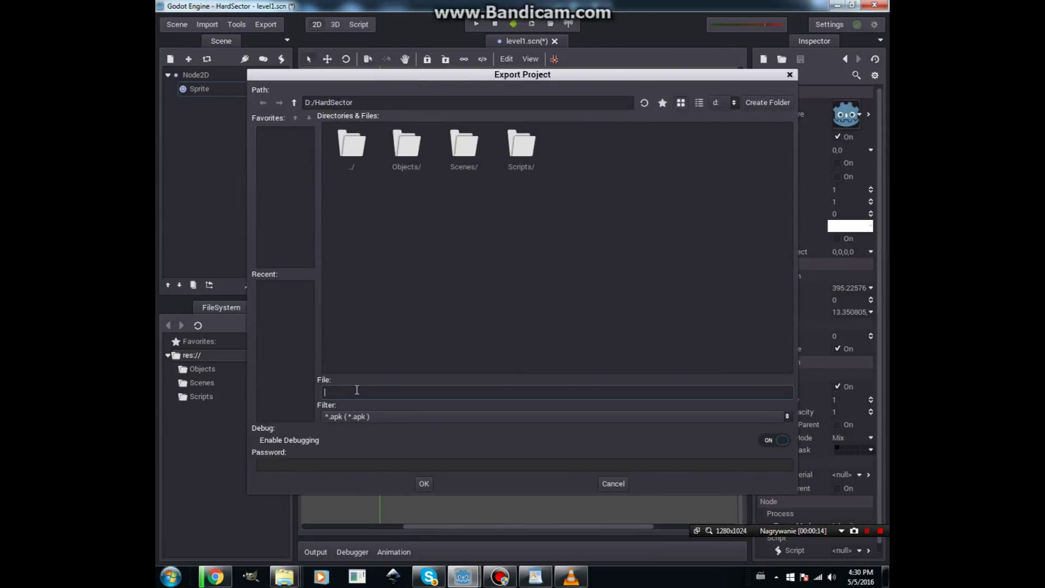
Save the Android export as game.apk in C: Users > user > Desktop, overwriting the existing file
left_click(718, 103)
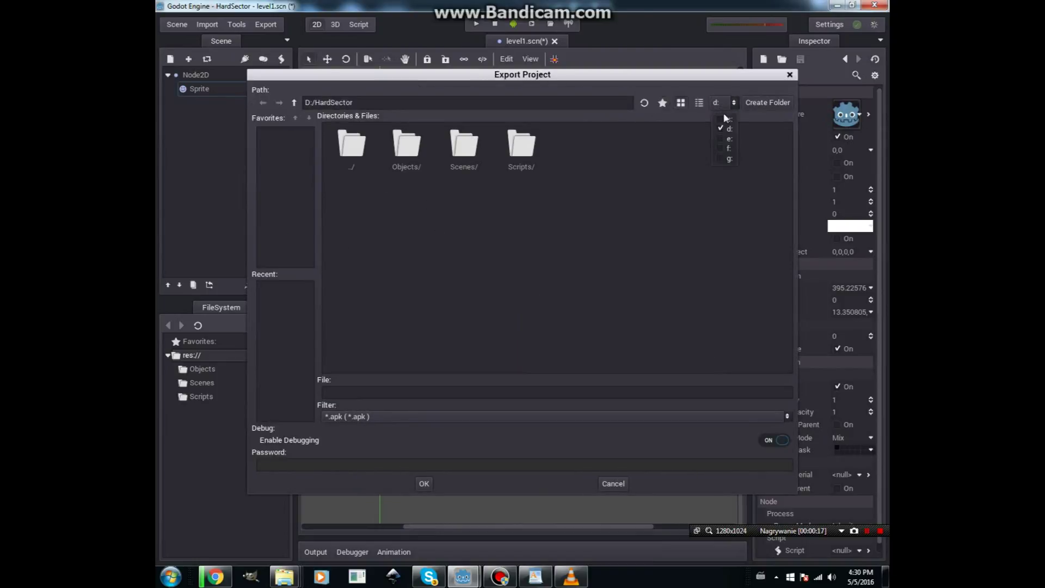
left_click(723, 116)
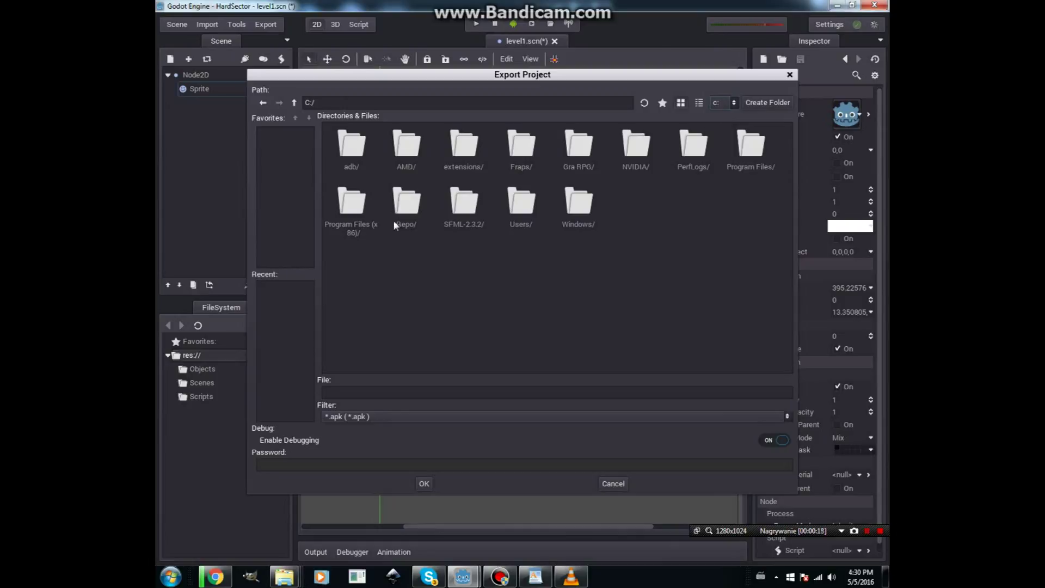
double_click(523, 206)
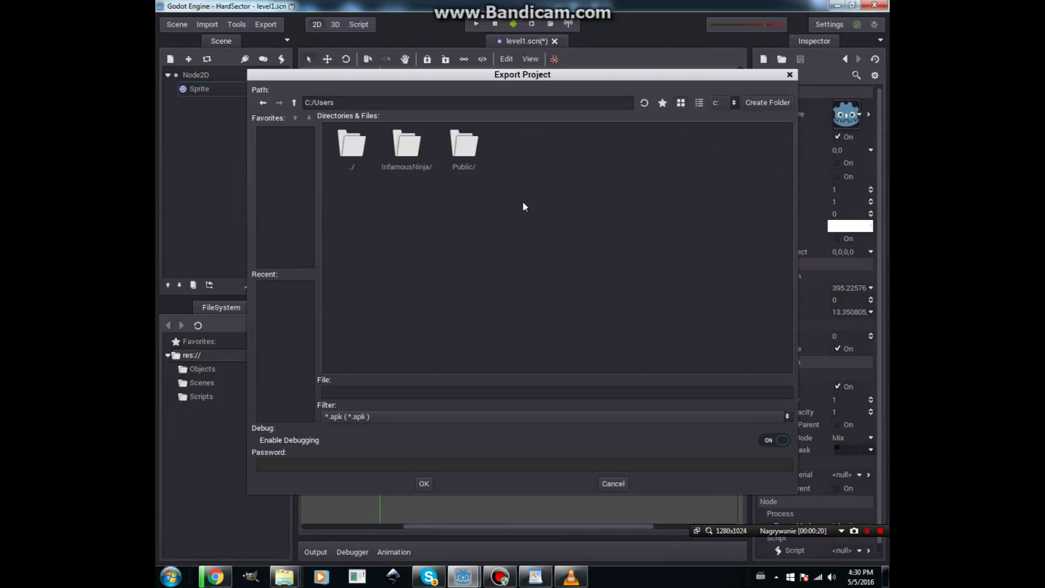
double_click(425, 161)
double_click(581, 197)
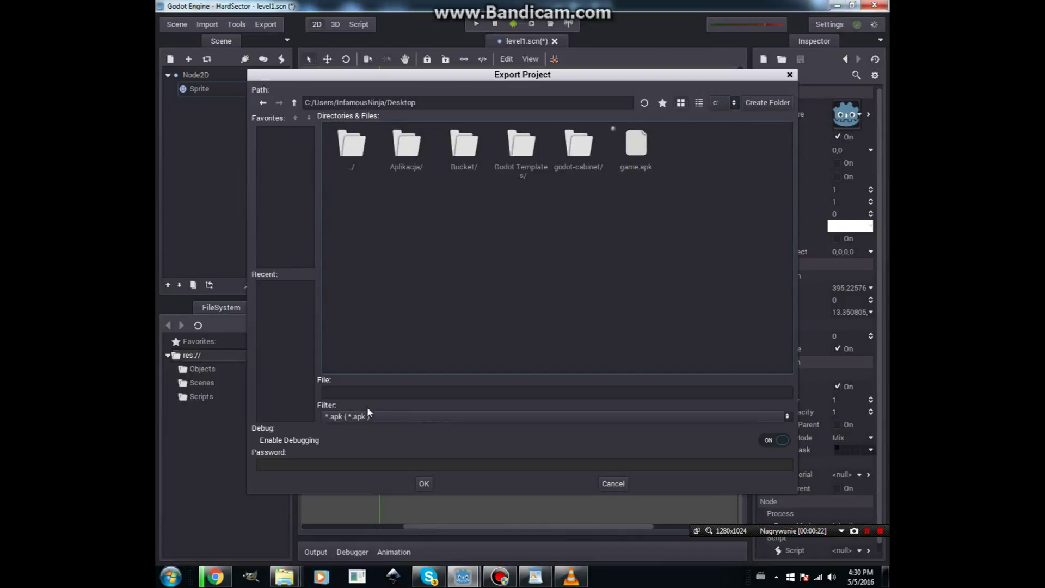
left_click(379, 391)
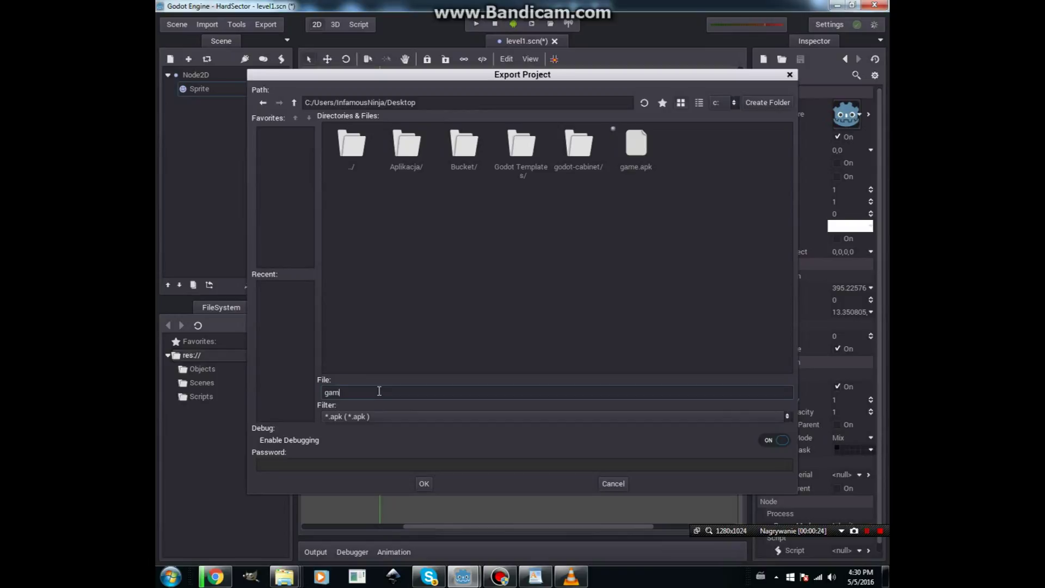
left_click(423, 484)
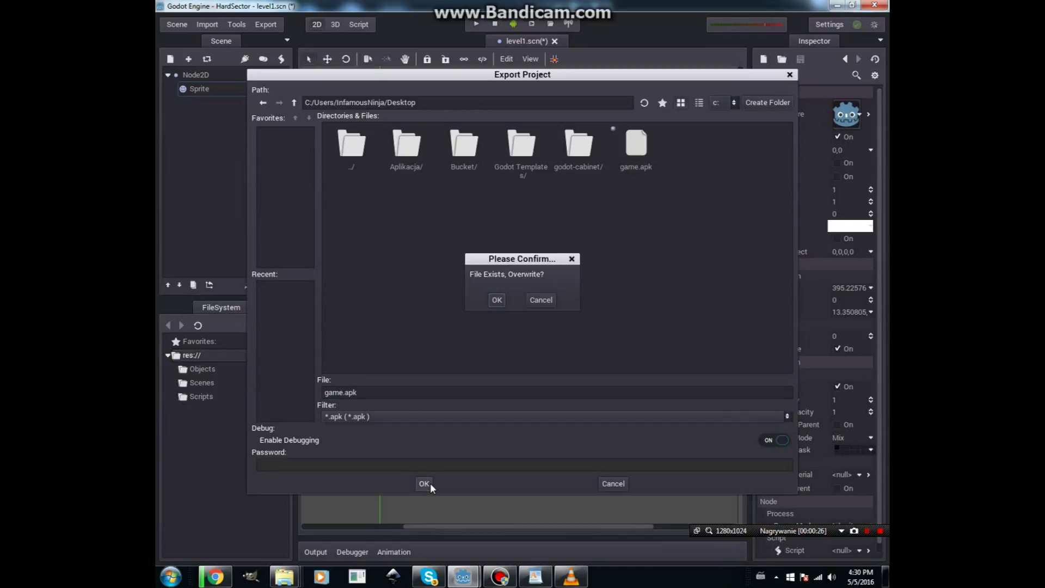
left_click(497, 300)
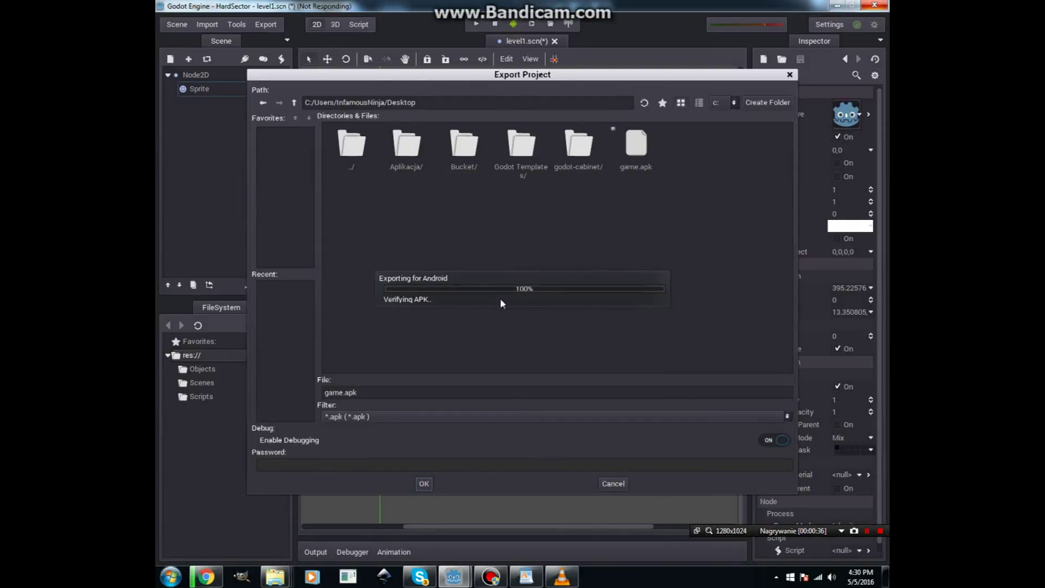
Show the desktop and move the exported game.apk icon to the screen centre, leaving it unselected
key("super+d")
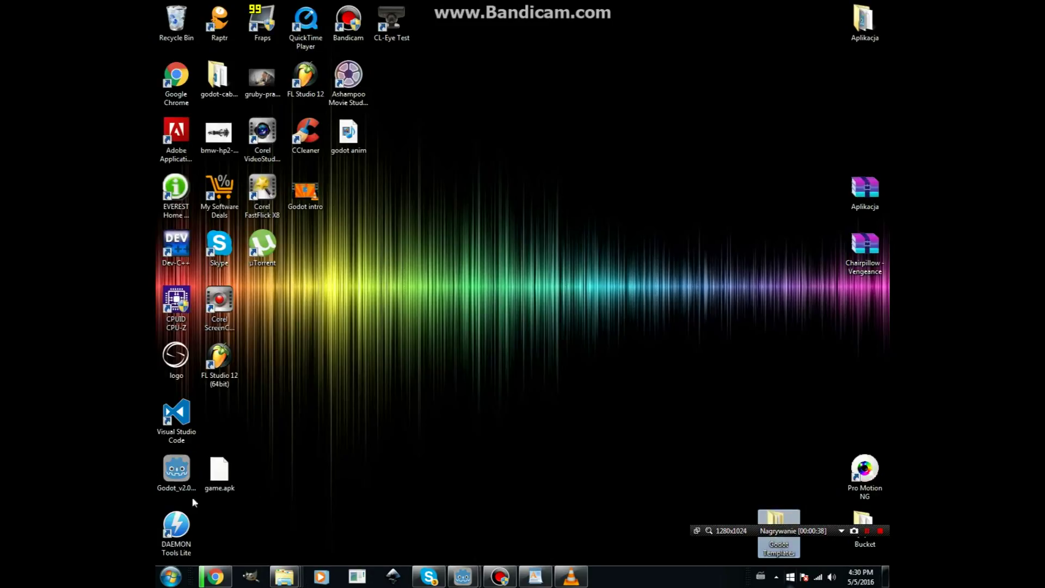
left_click_drag(218, 476, 480, 397)
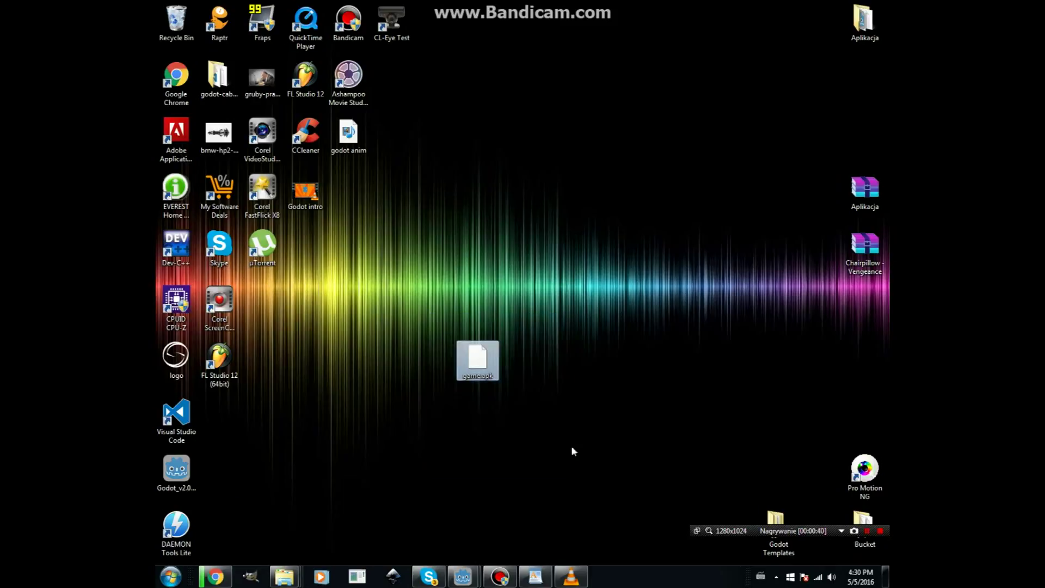
left_click(602, 407)
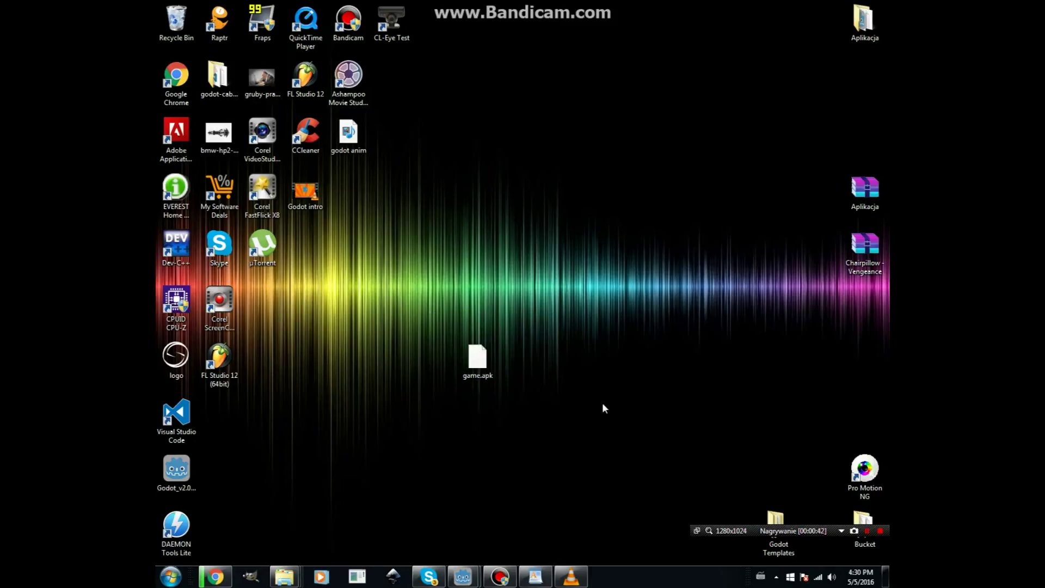